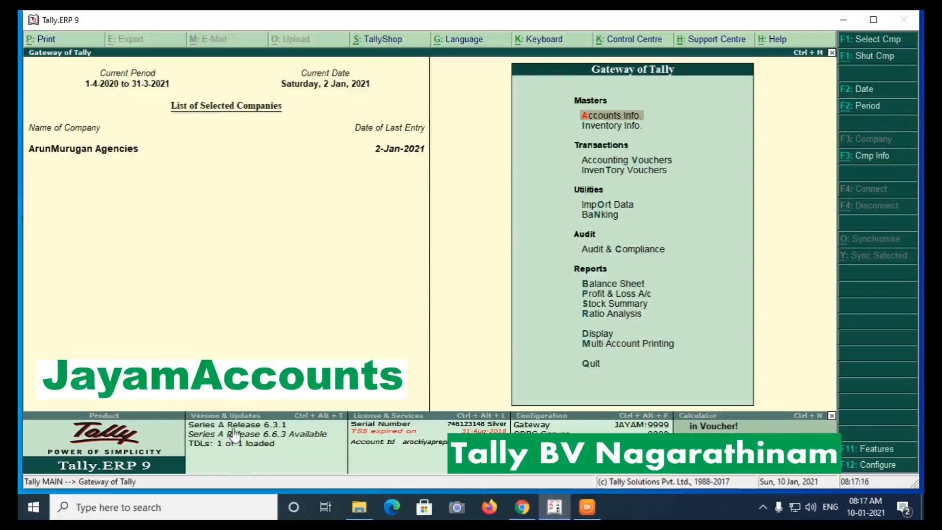
Keep AUTO_PAYMENT_SKILL_BILL.txt in the TDL startup list and return to the Gateway of Tally.
click(255, 452)
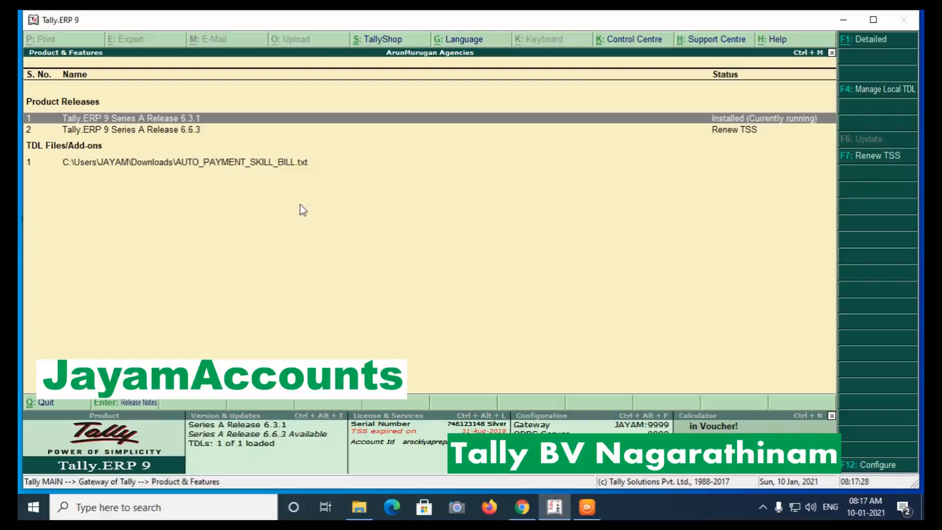
key(F4)
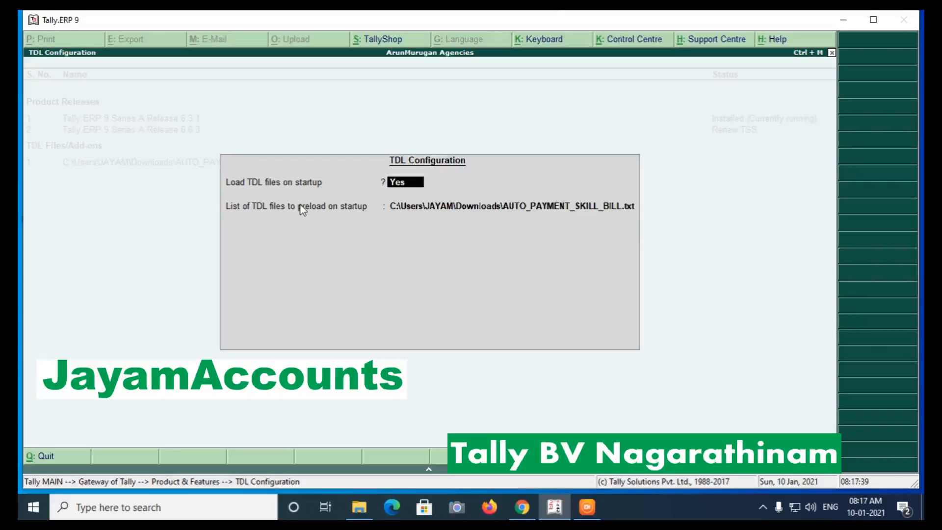
key(Return)
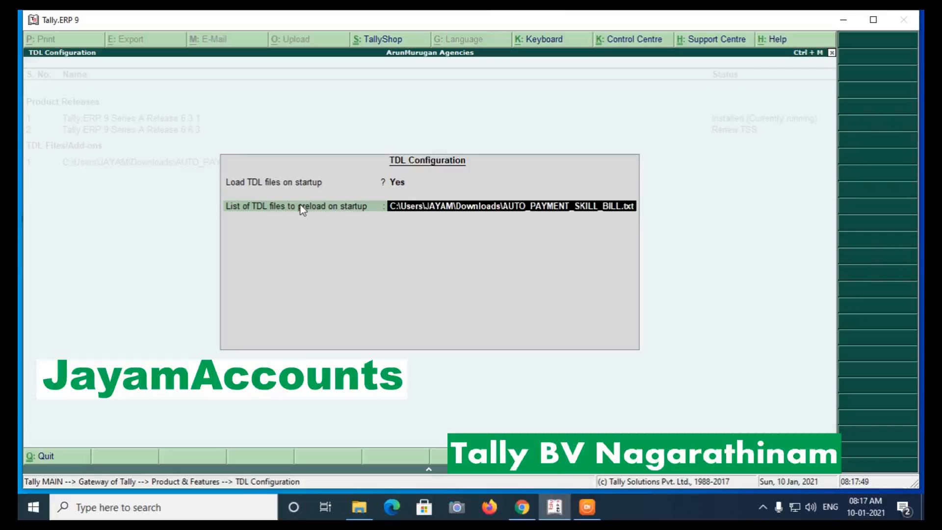
key(Return)
key(Return)
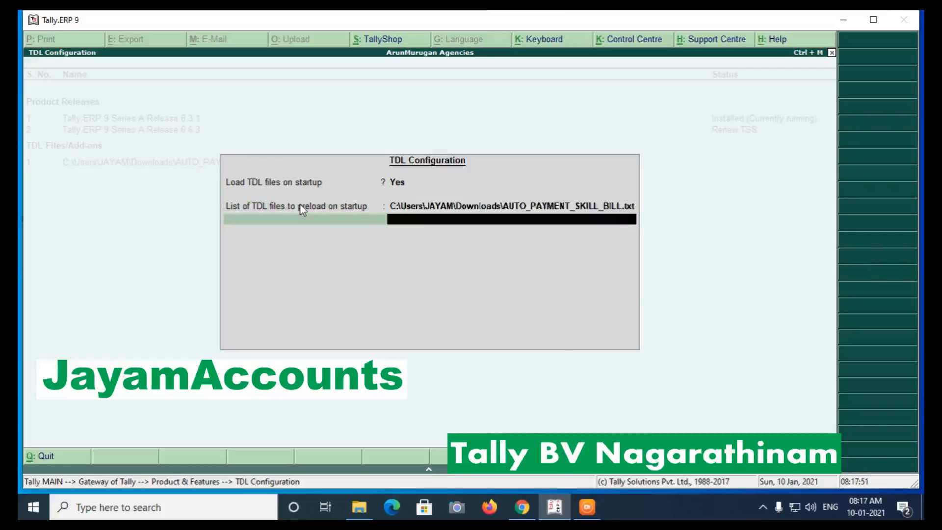
key(Return)
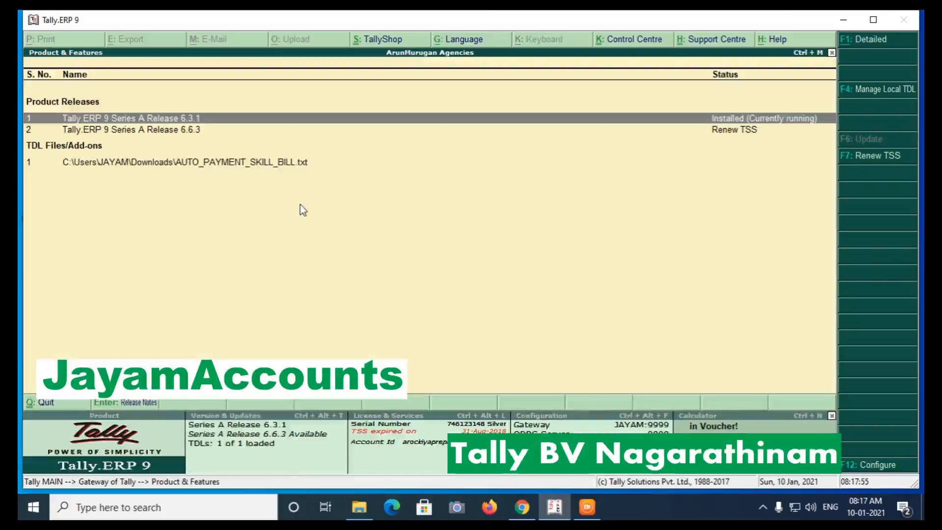
key(Escape)
Start a new Purchase voucher in Accounting Vouchers and reach the party field.
key(Down)
key(Return)
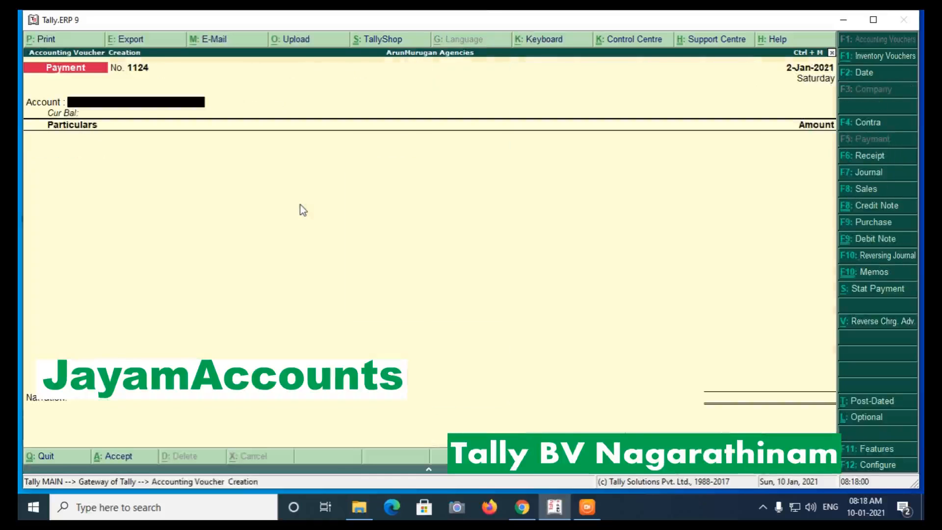
key(F9)
key(Return)
Create the party ledger 'New Suplier' under Sundry Creditors and save it.
key(alt+c)
text(Ne)
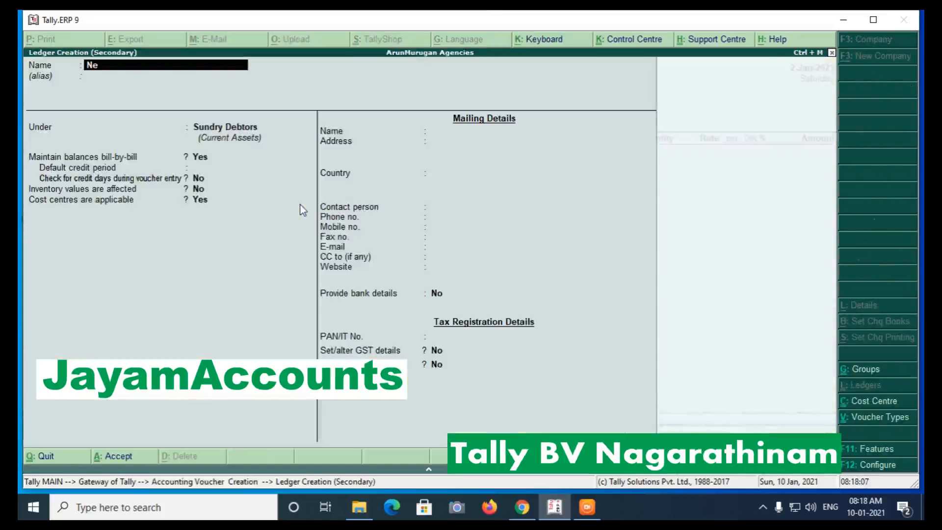
text(w Suplie)
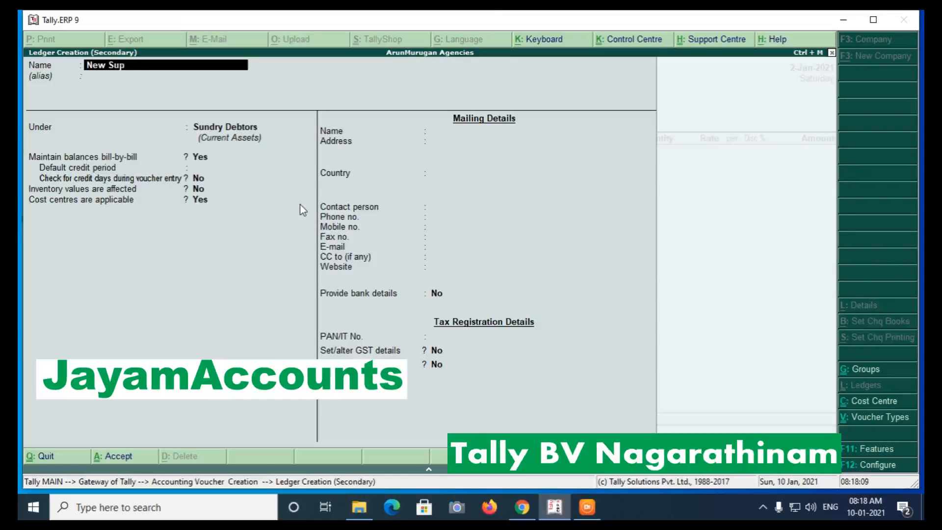
key(BackSpace)
key(BackSpace)
text(ier)
key(Return)
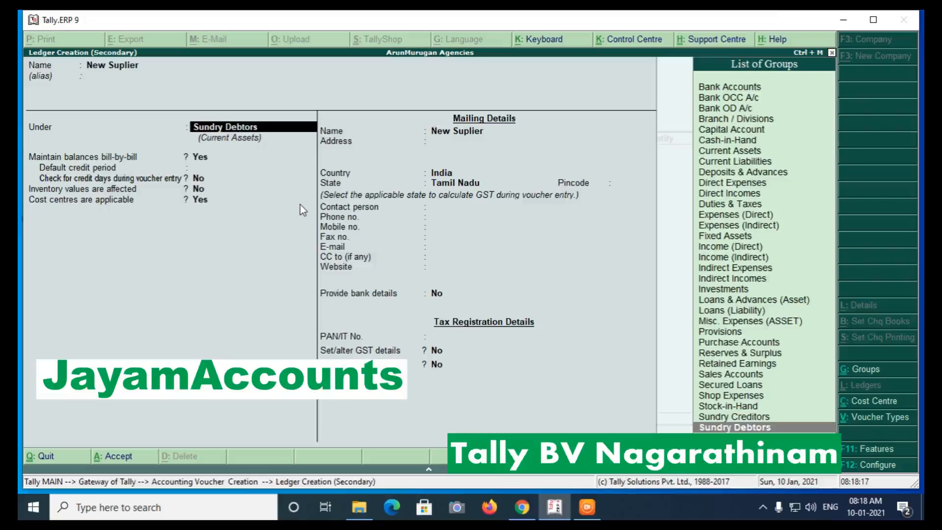
key(Up)
key(Return)
key(Return)
key(Return)
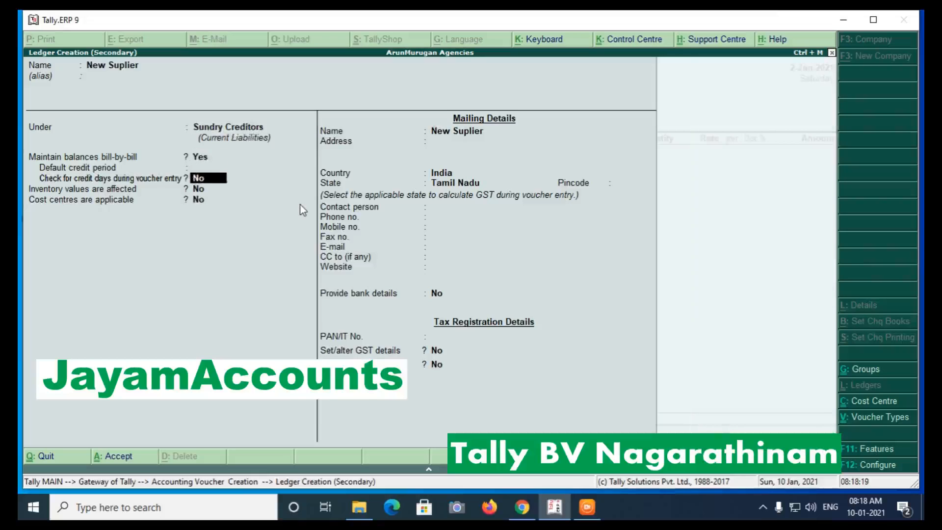
key(Return)
key(Return)
key(Return)
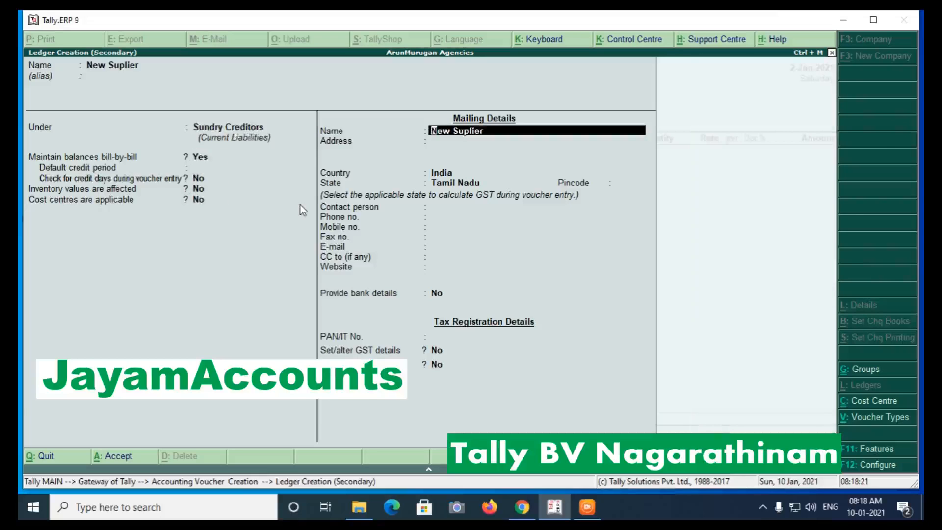
key(ctrl+a)
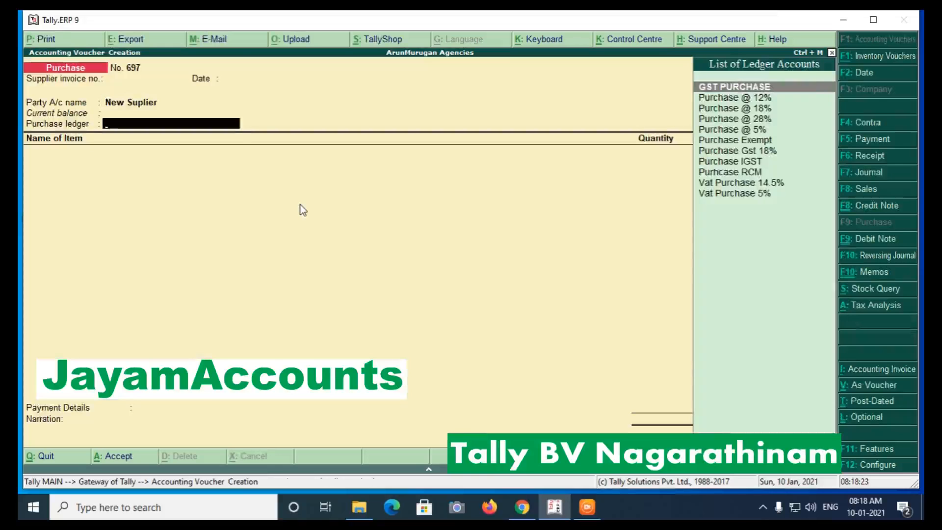
Choose GST PURCHASE and add 5 NOS of 2019 SET OFFER from Main Location.
key(Return)
key(Down)
key(Down)
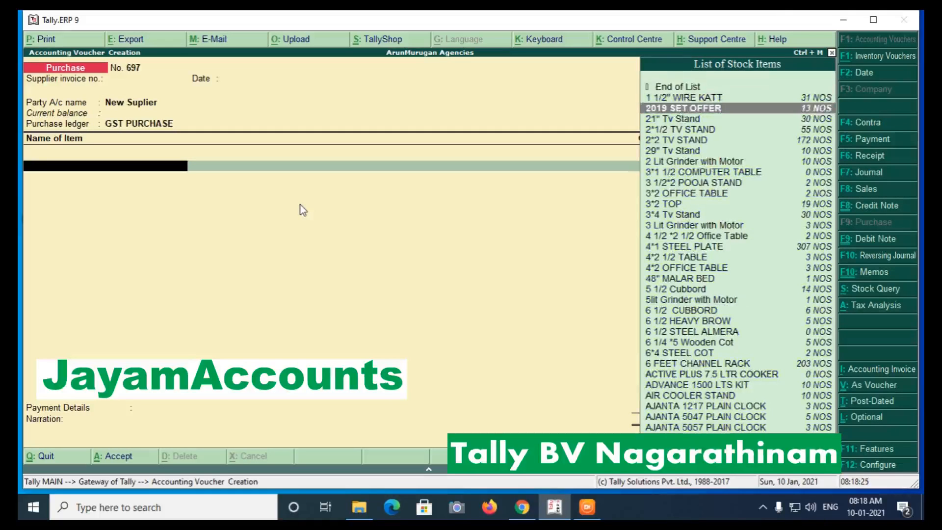
key(Return)
key(Return)
key(Return)
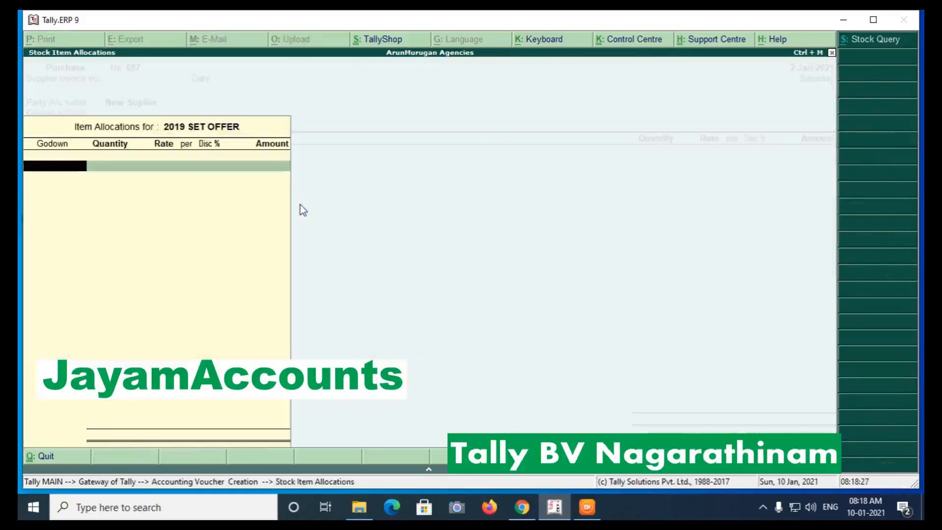
key(Return)
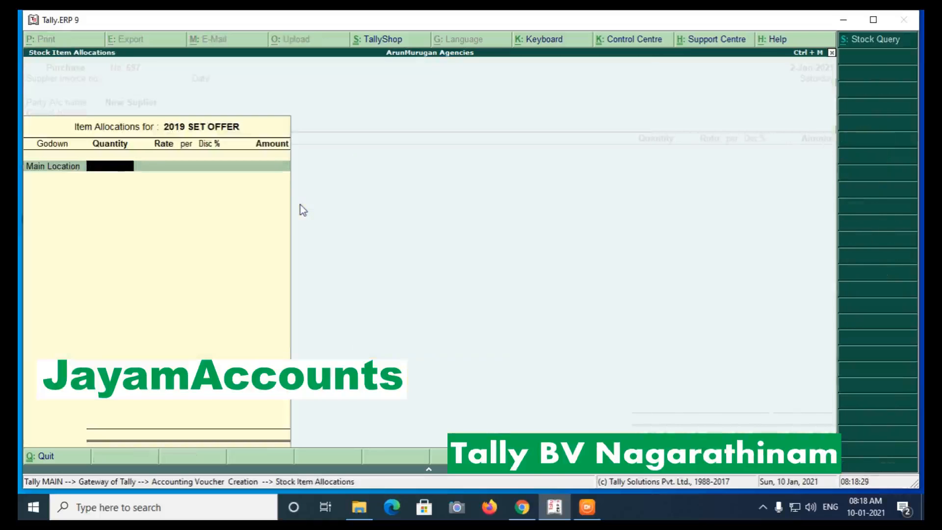
text(5)
key(Return)
key(Return)
key(Return)
key(Return)
key(Return)
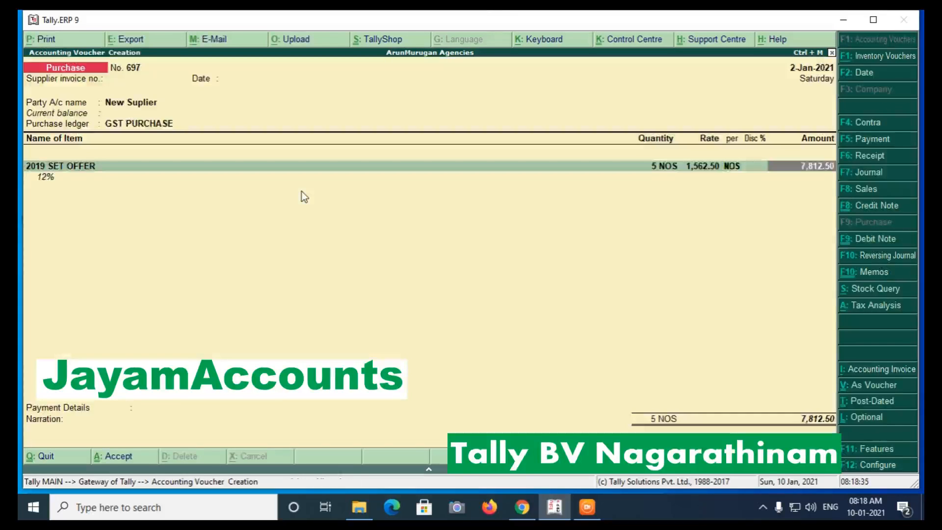
key(Return)
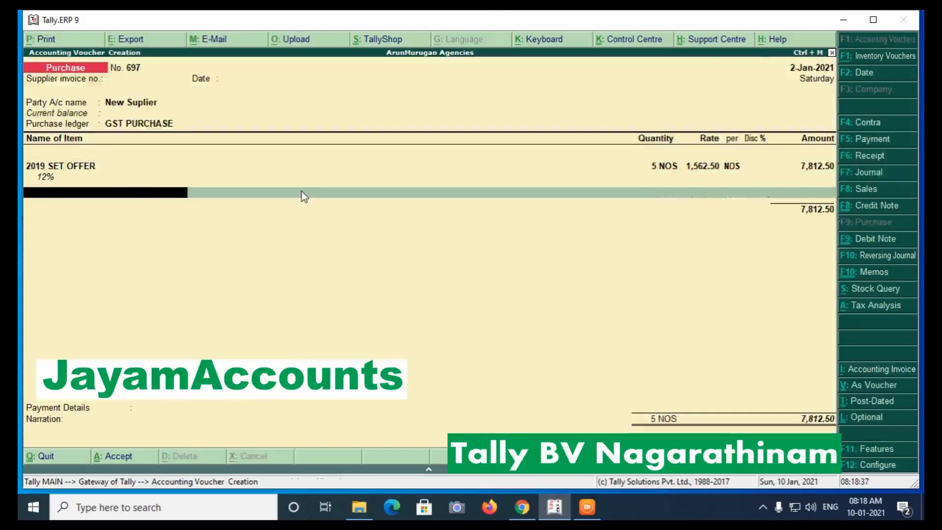
Add 5 NOS of 2*1/2 TV STAND from Main Location.
key(Down)
key(Down)
key(Down)
key(Down)
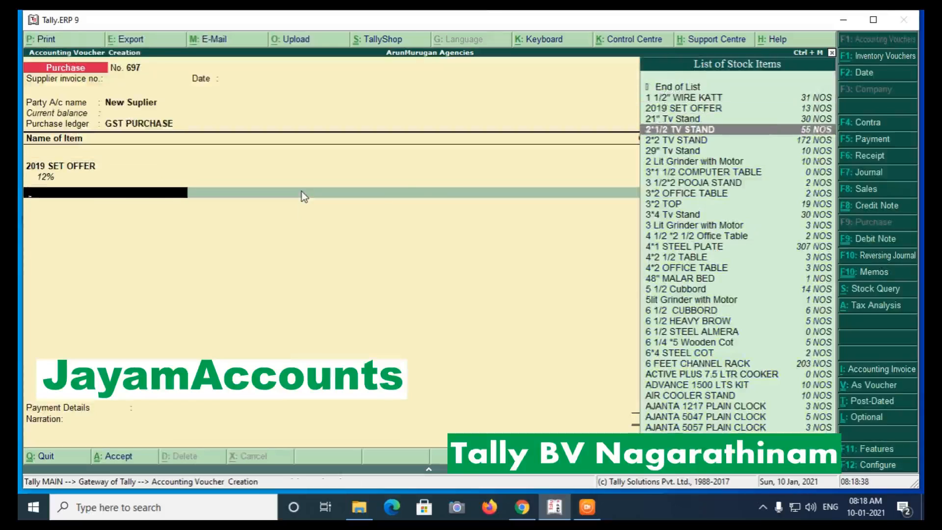
key(Return)
key(Return)
key(Return)
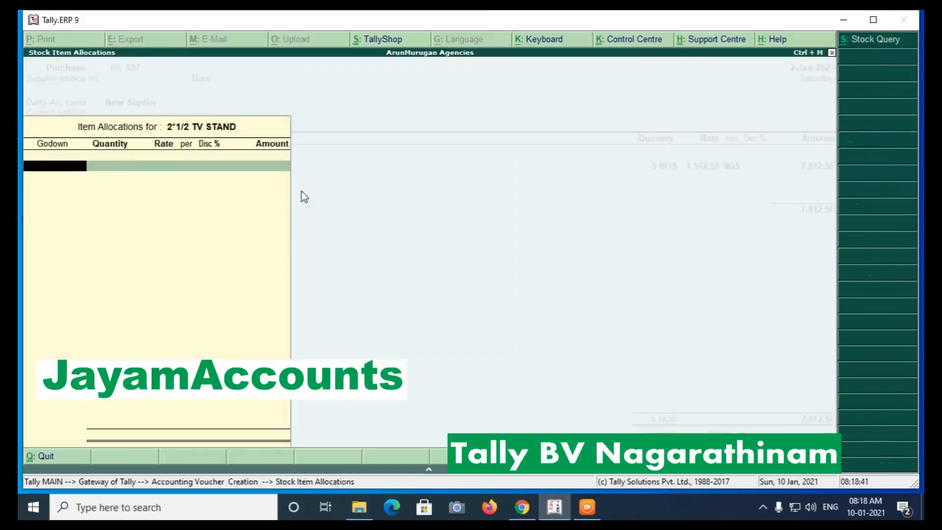
key(Down)
key(Return)
text(5 NOS)
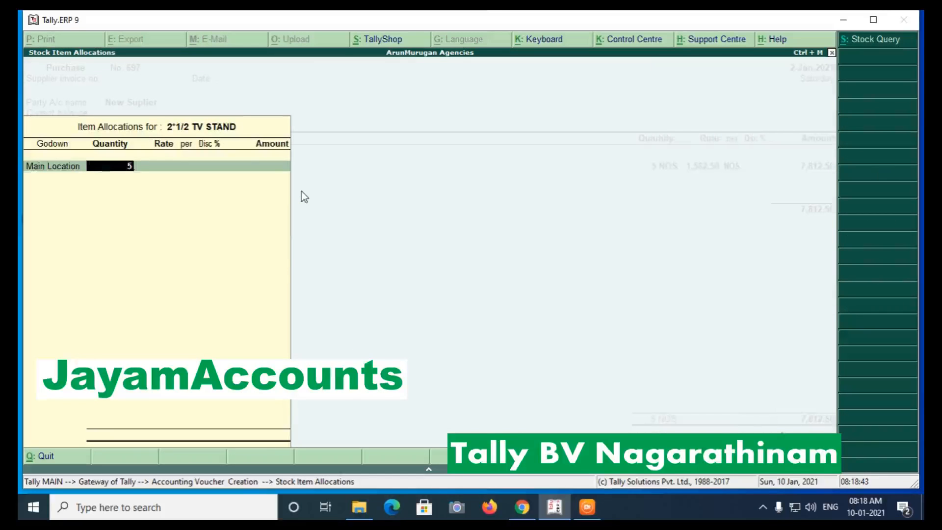
key(Return)
key(Return)
key(Return)
key(Return)
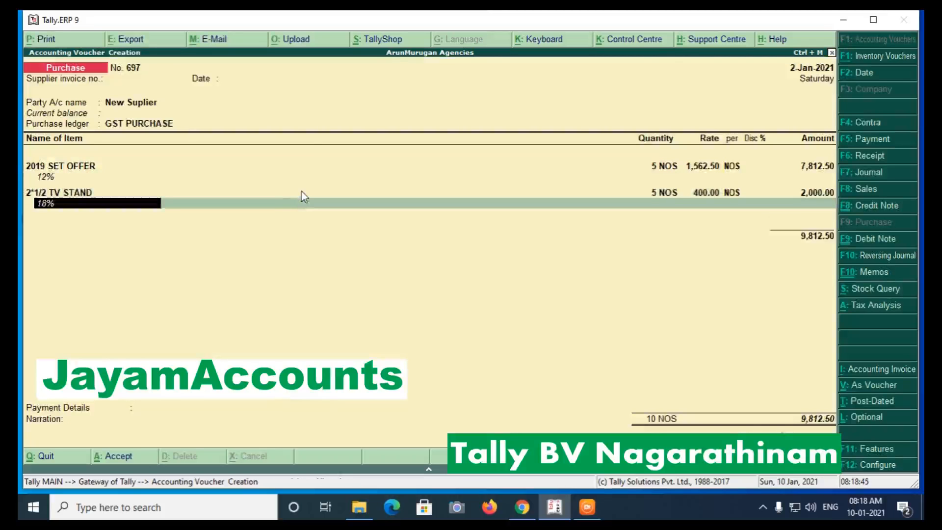
key(Return)
Add the CGST (649.00) and SGST tax ledger rows to the purchase.
key(Return)
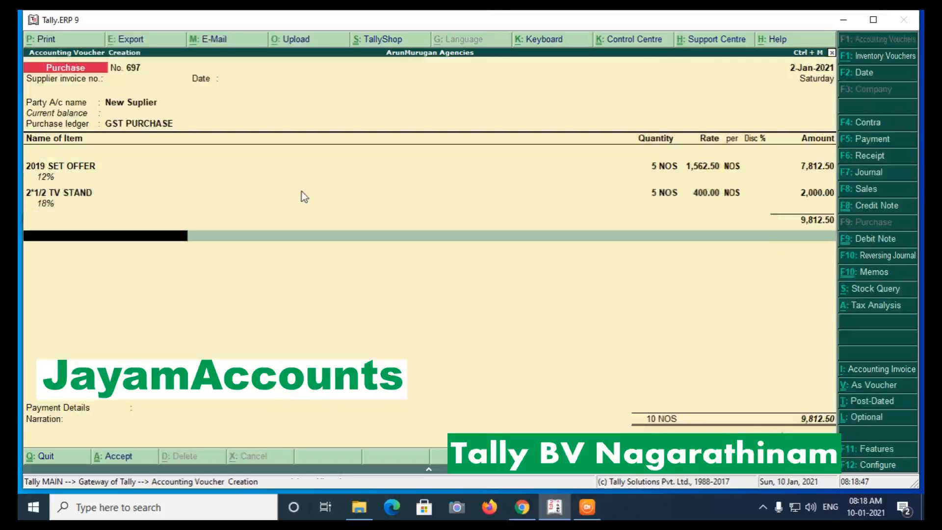
text(c)
key(Down)
key(Down)
key(Return)
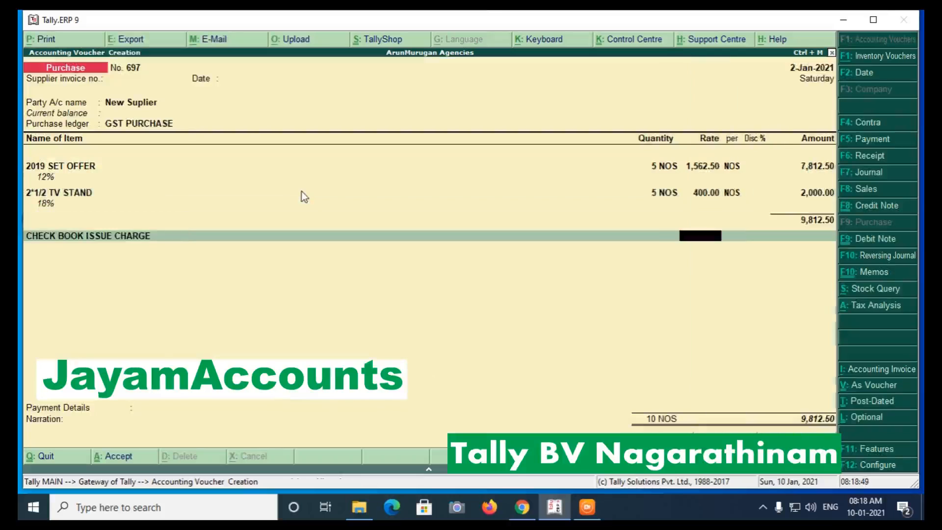
key(BackSpace)
key(Up)
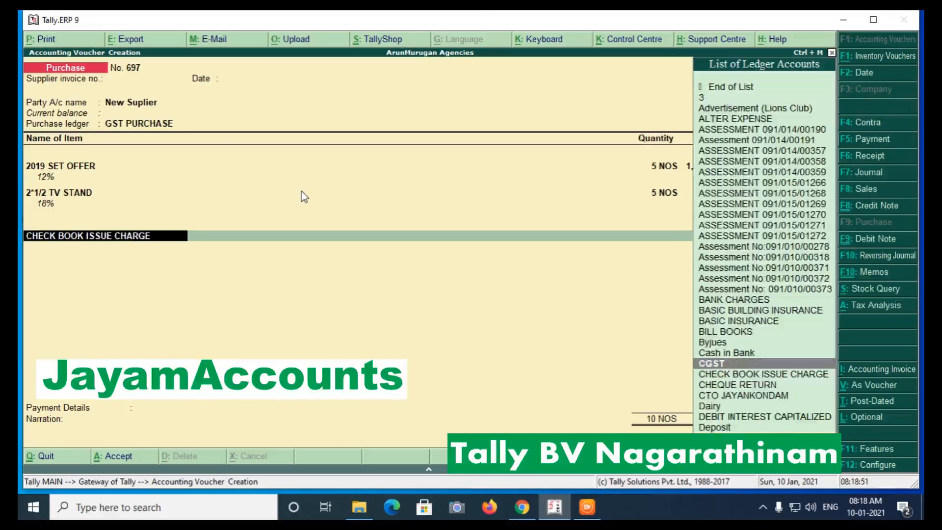
key(Return)
key(Return)
text(sgst)
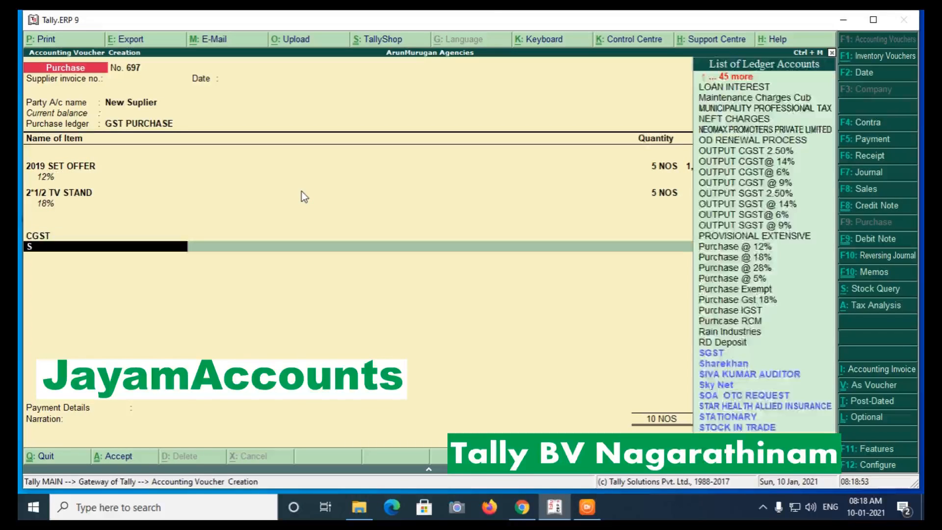
key(Return)
key(Return)
key(Return)
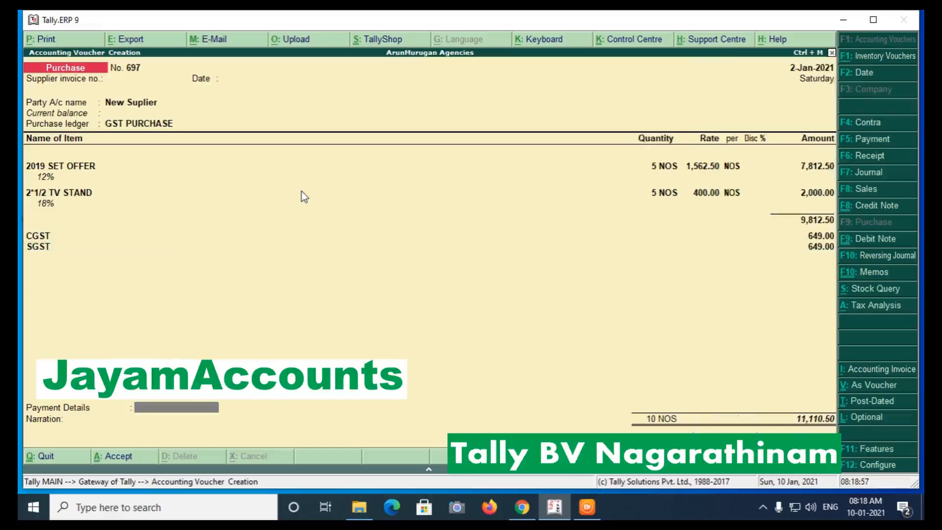
In Payment Details, record 1,500 by SBI BANK & POS card with the card number.
key(Return)
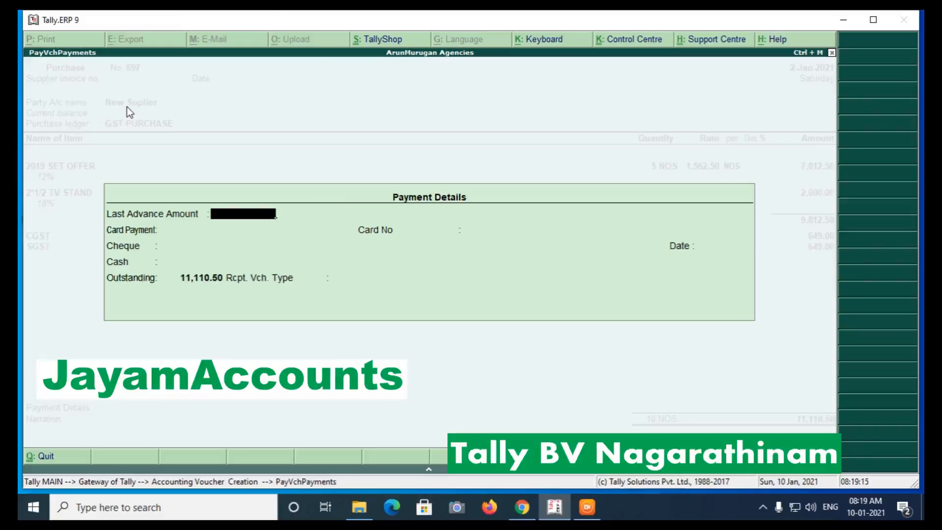
key(Return)
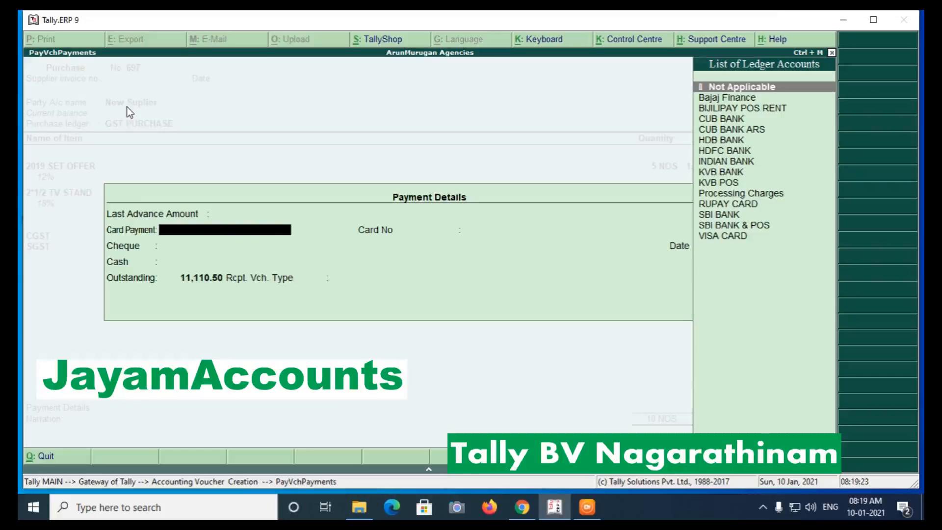
key(Down)
key(Down)
key(Down)
key(Down)
key(Down)
key(Down)
key(Down)
key(Down)
key(Down)
key(Down)
key(Down)
key(Down)
key(Down)
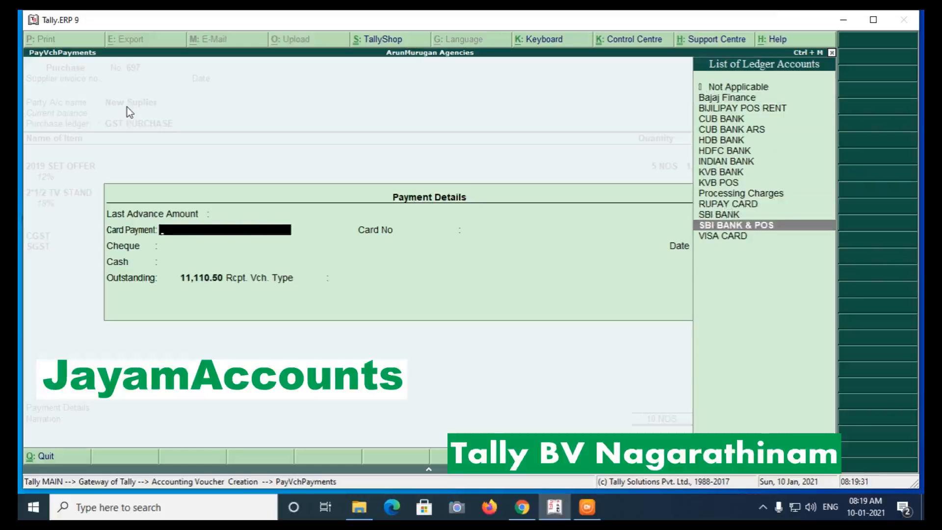
key(Return)
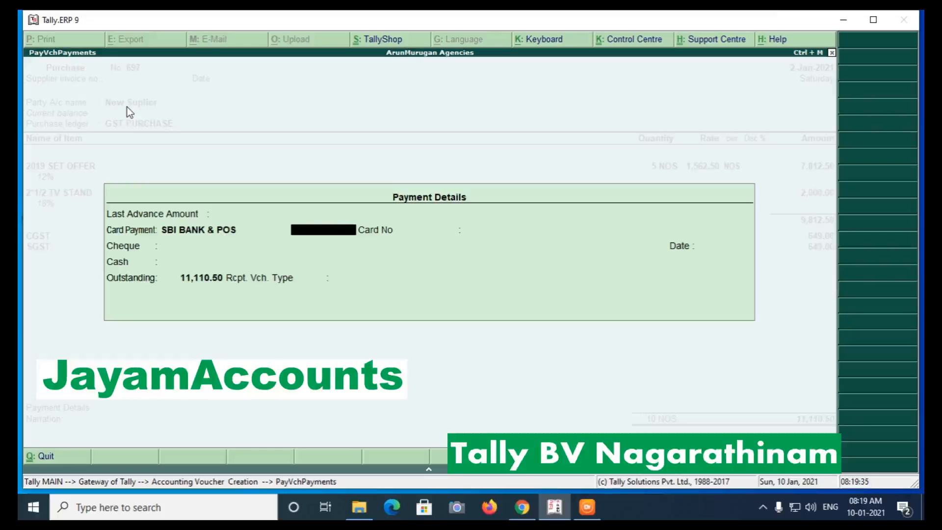
text(1500)
key(Return)
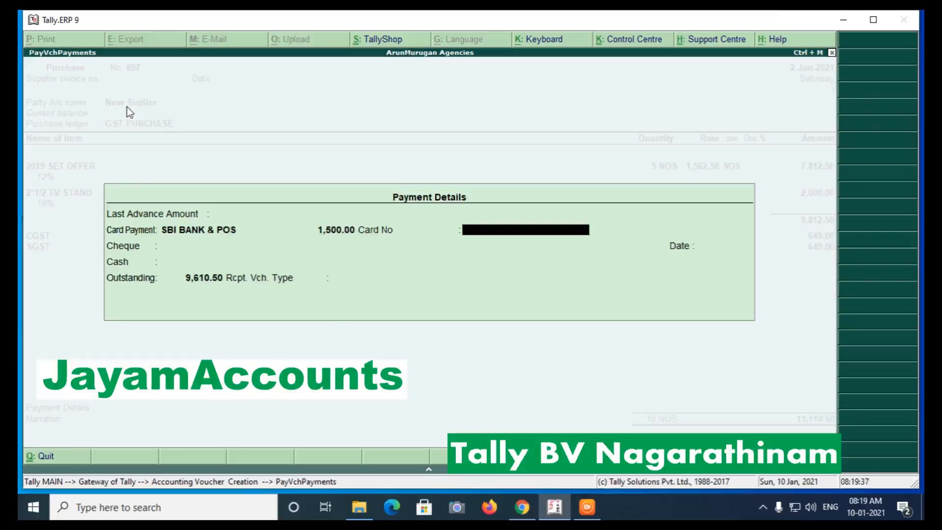
text(12563DFG)
key(Return)
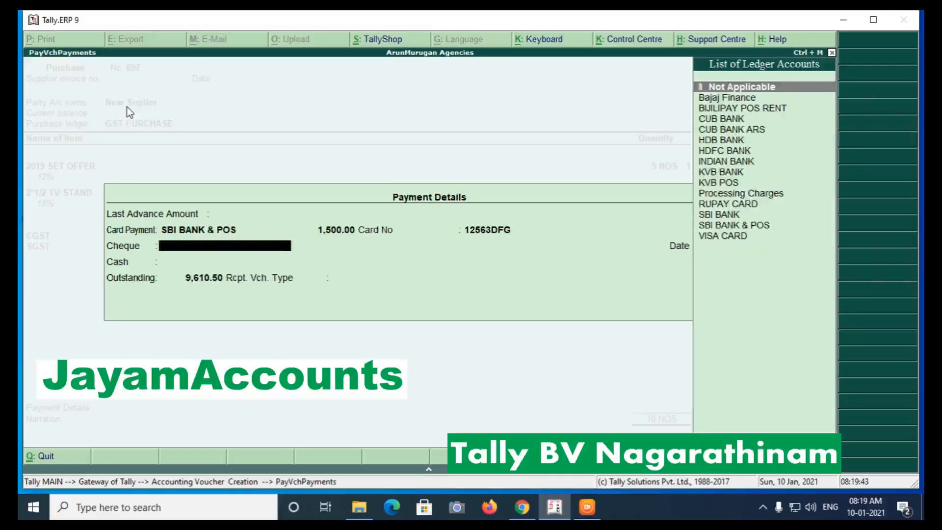
Add a 1,500 KVB BANK cheque, bank KVB, number 456, dated 2-1-2021.
key(Down)
key(Down)
key(Down)
key(Down)
key(Down)
key(Down)
key(Down)
key(Down)
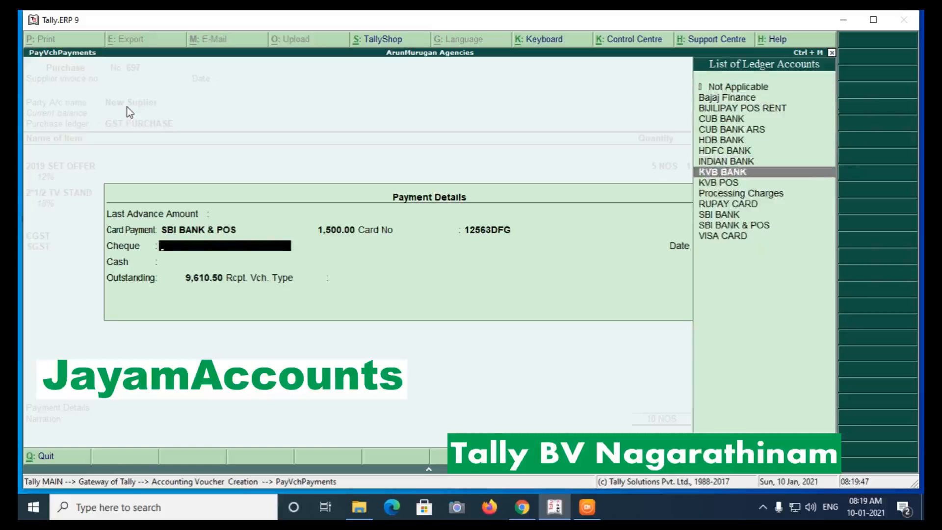
key(Return)
text(1,500)
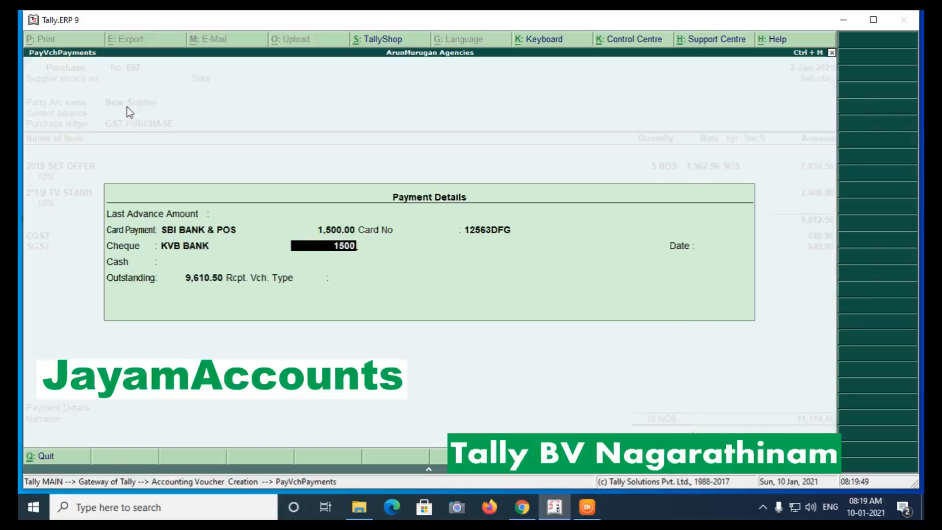
key(Return)
text(KVB)
key(Return)
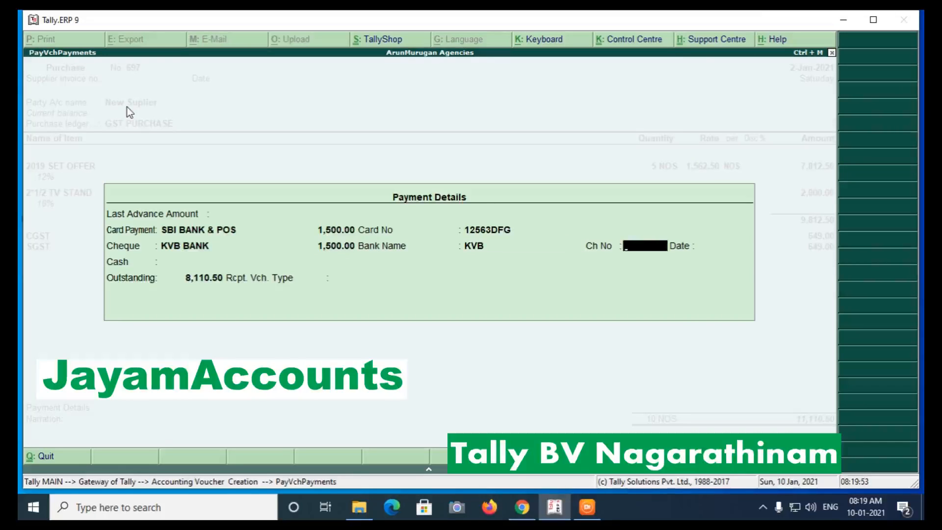
text(456)
key(Return)
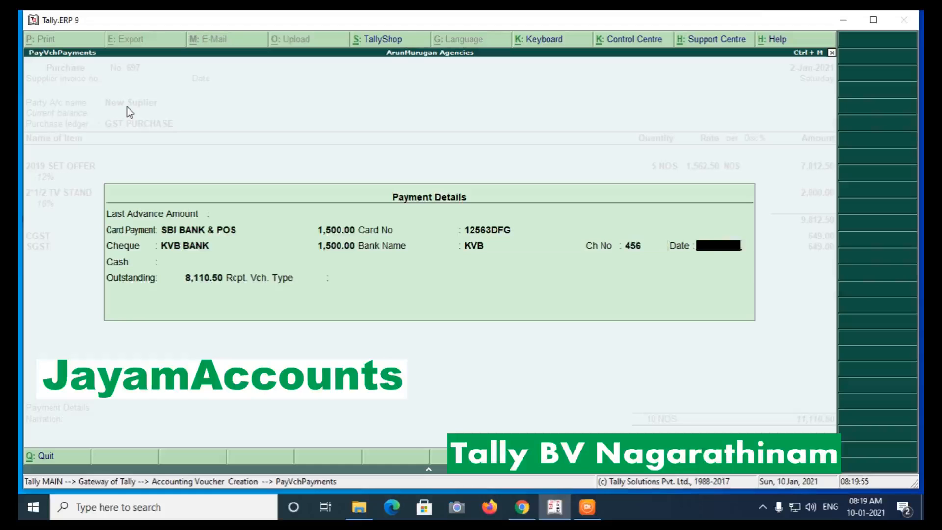
text(3)
key(BackSpace)
text(2-)
text(1)
text(2021)
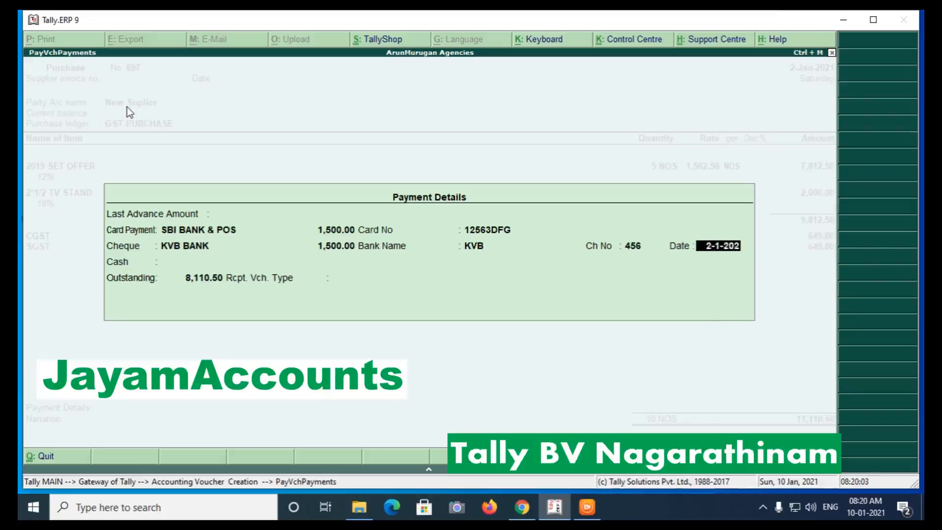
key(Return)
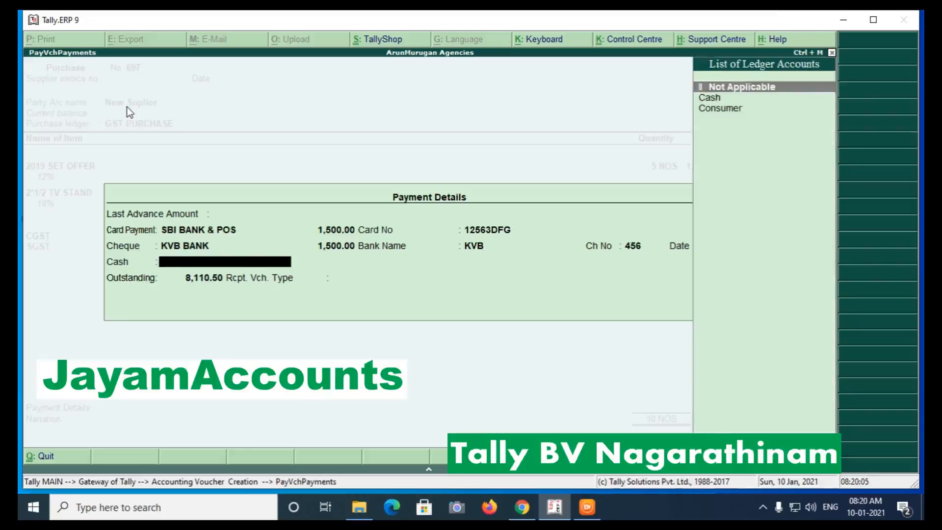
Record 2,000 paid in Cash, with 2,000 tendered.
key(Down)
key(Return)
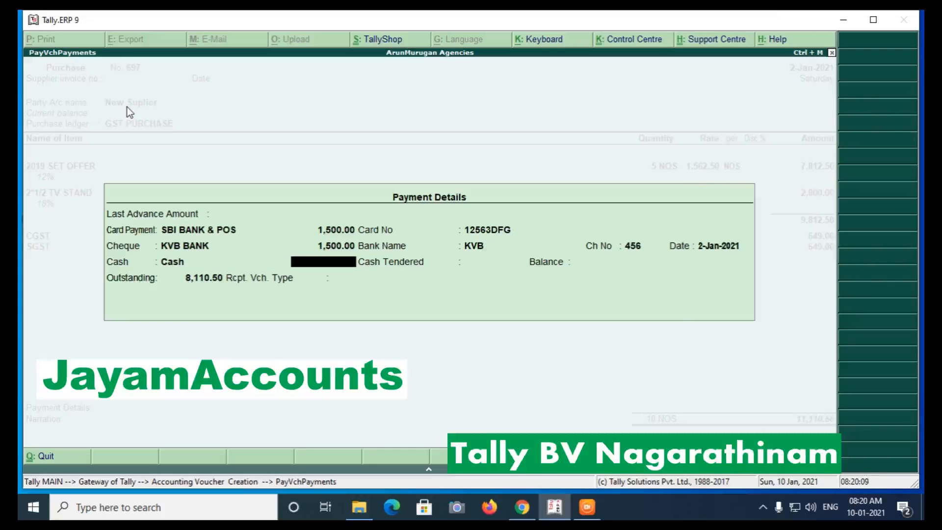
text(2000)
key(Return)
text(2000)
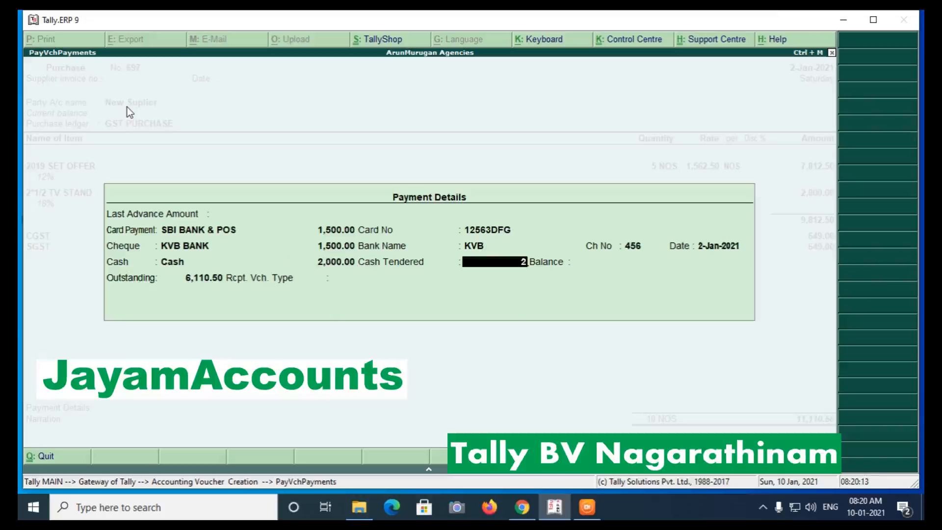
key(Return)
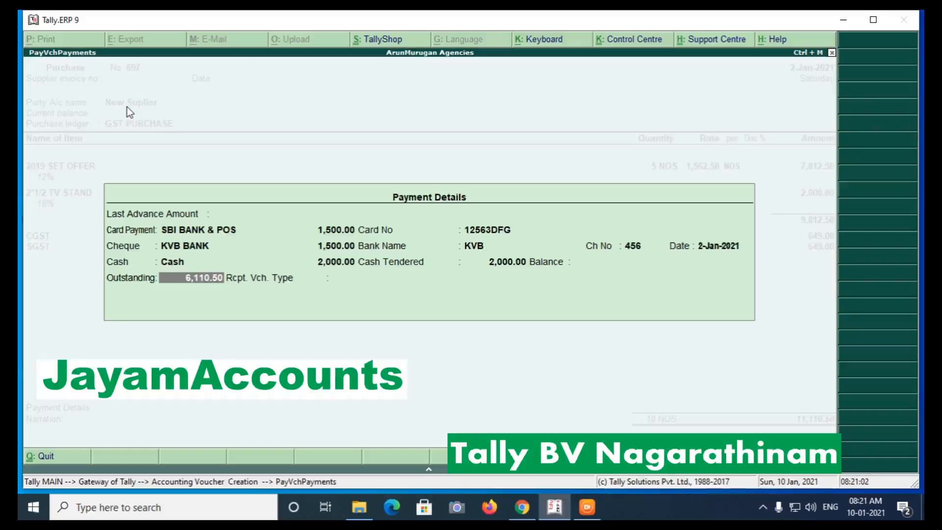
Close Payment Details, accept purchase 697, and agree to create the payment voucher.
key(Return)
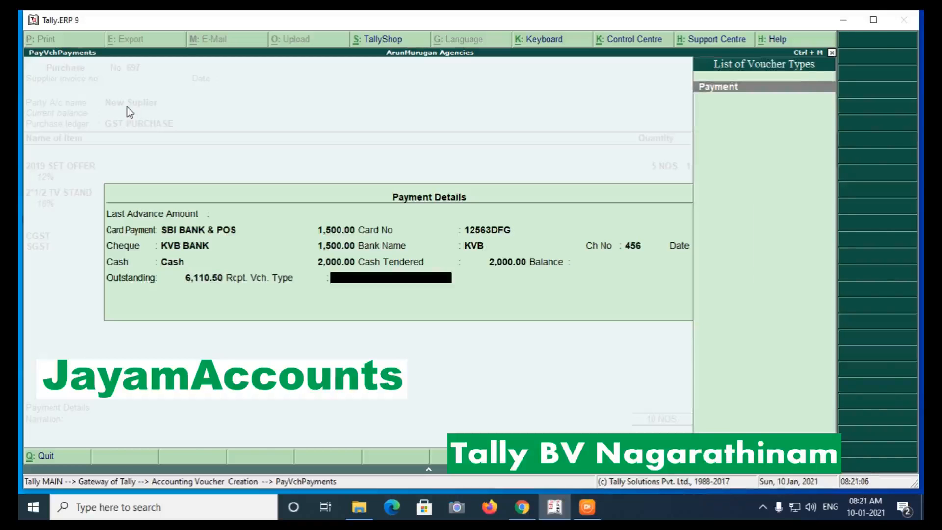
key(Return)
key(Return)
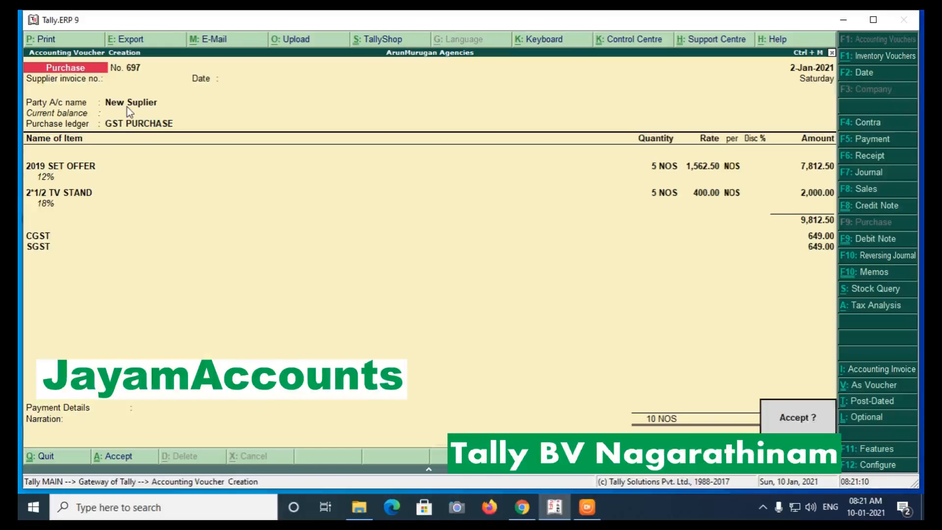
key(Return)
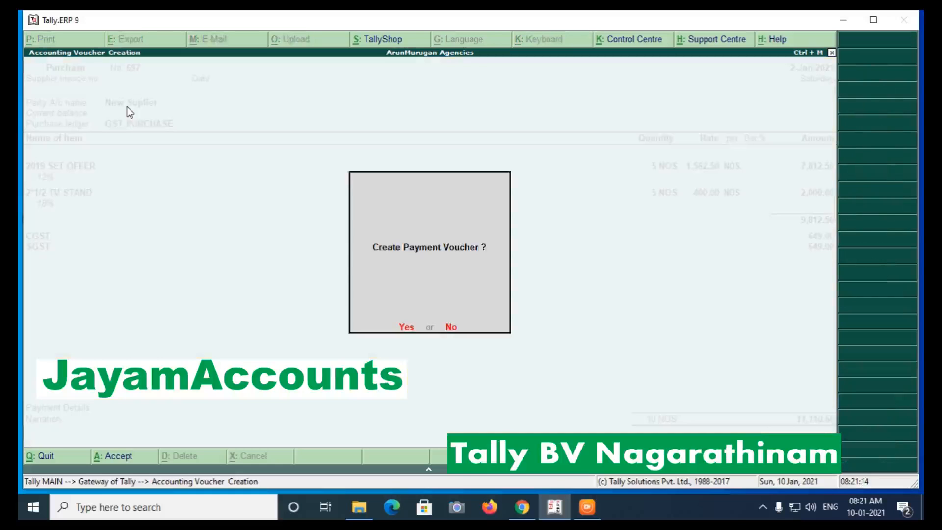
click(406, 328)
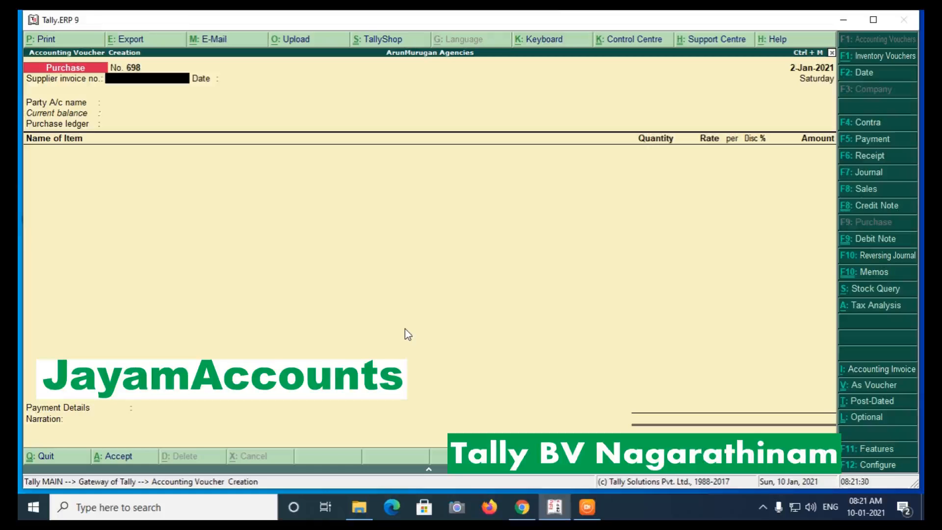
Find payment 1124 for 5,000.00 beside purchase 697 in the Day Book, then exit.
key(Escape)
key(Return)
key(d)
key(Down)
key(Return)
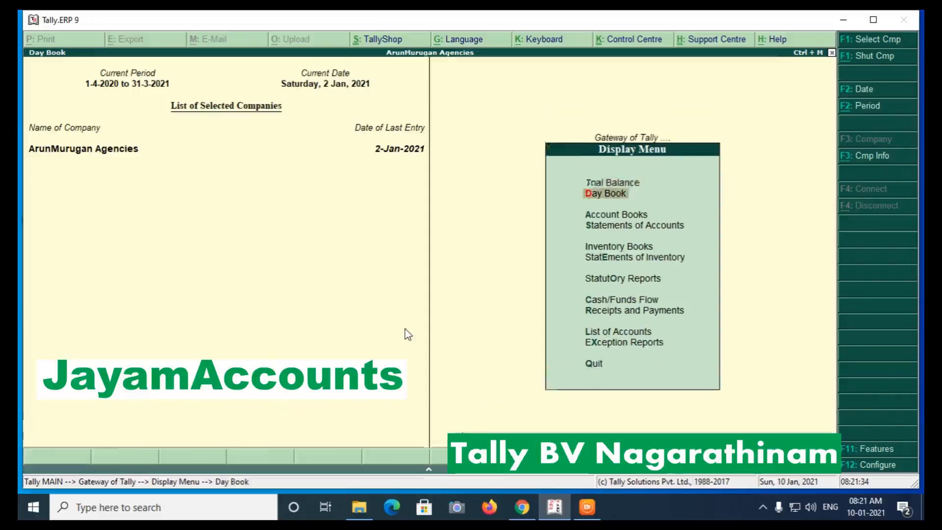
key(Down)
key(Down)
key(Down)
key(Down)
key(Down)
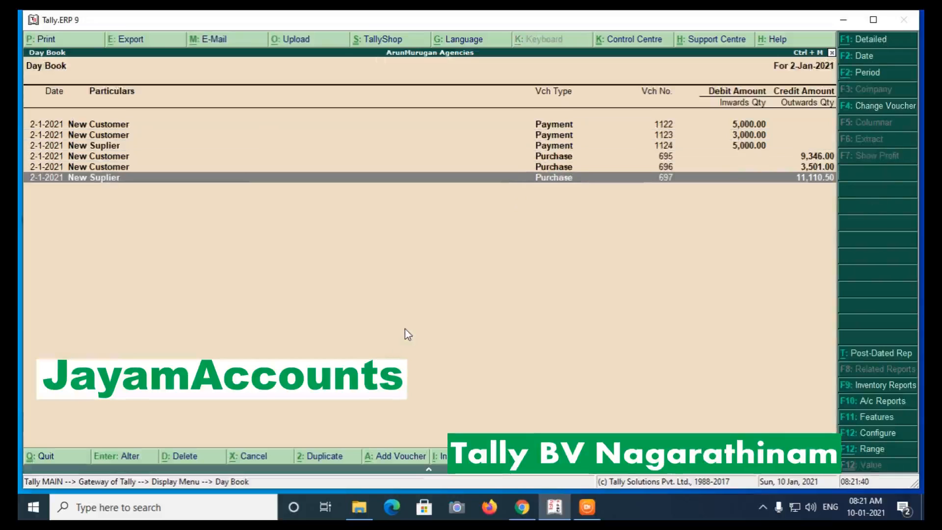
key(Up)
key(Up)
key(Up)
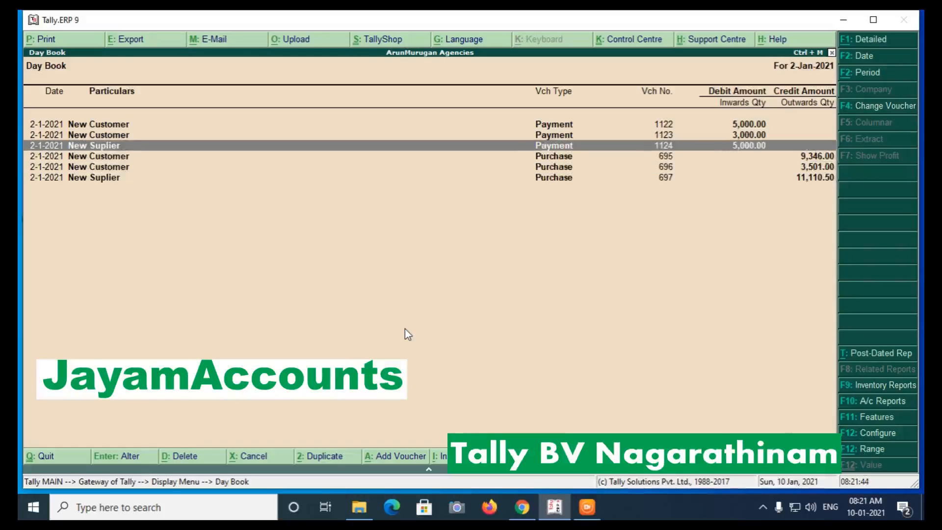
key(Escape)
key(Escape)
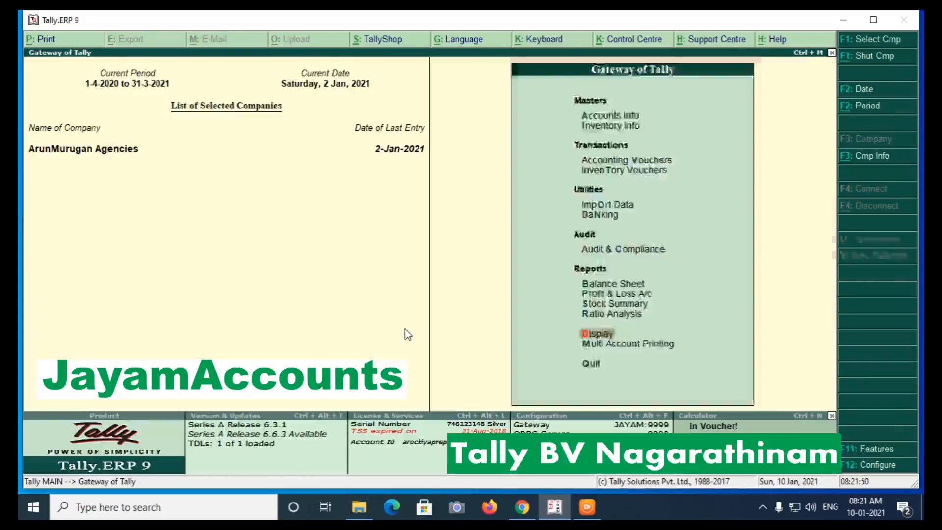
Open the Ledger Vouchers report for New Suplier from Account Books.
key(Return)
key(Down)
key(Down)
key(Return)
key(Down)
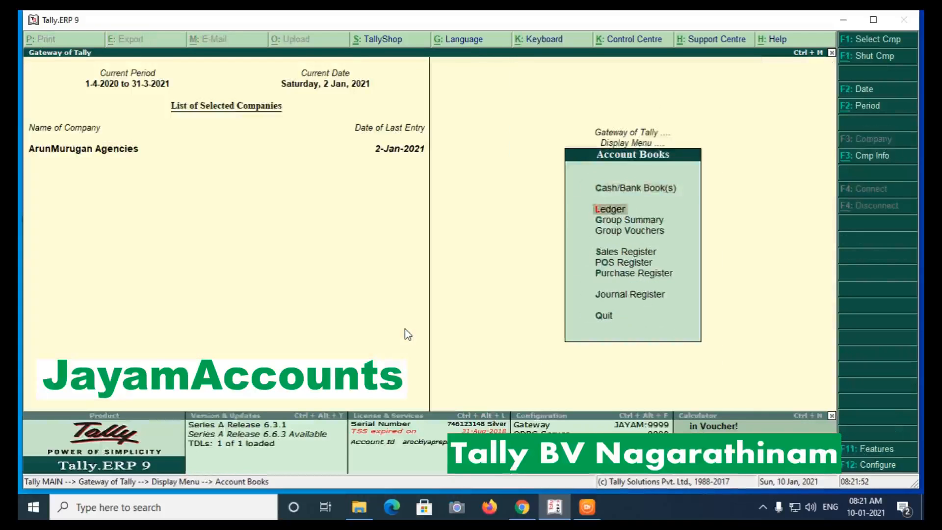
key(Return)
text(New)
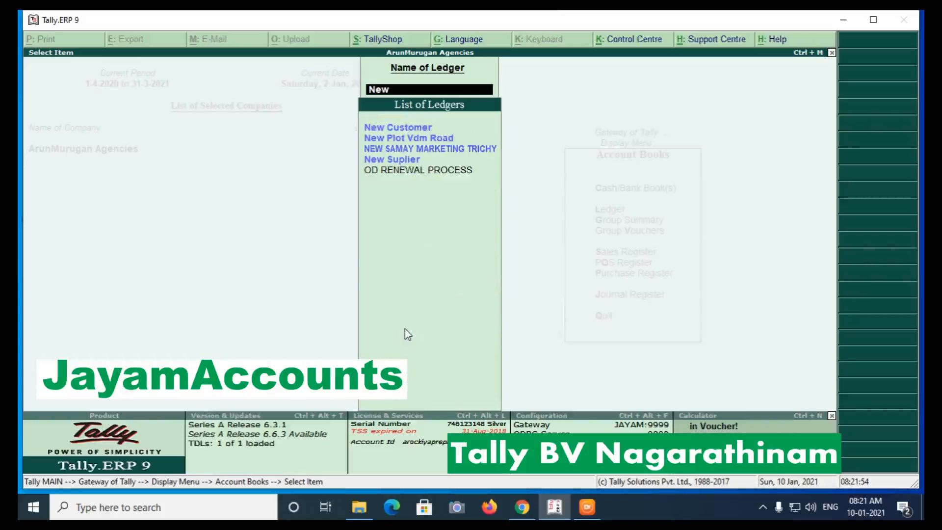
key(Down)
key(Down)
key(Down)
key(Return)
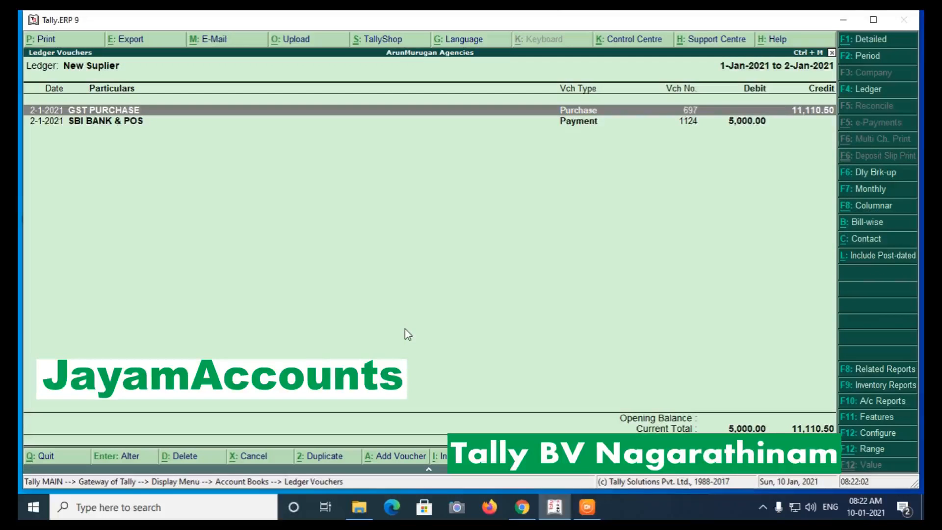
Show detailed entries, check the SBI BANK & POS and Cash payment lines, then close.
key(alt+F1)
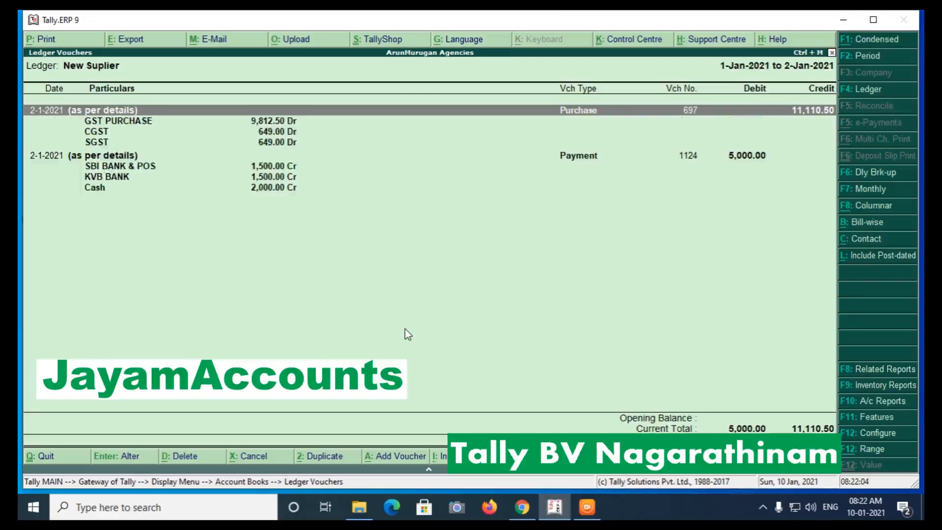
key(Down)
key(Down)
key(Down)
key(Down)
key(Down)
key(Down)
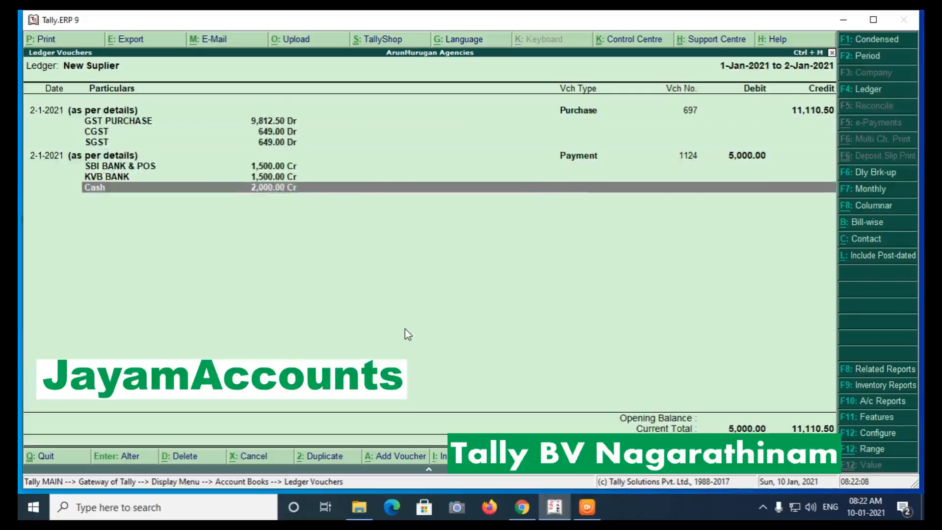
key(Up)
key(Up)
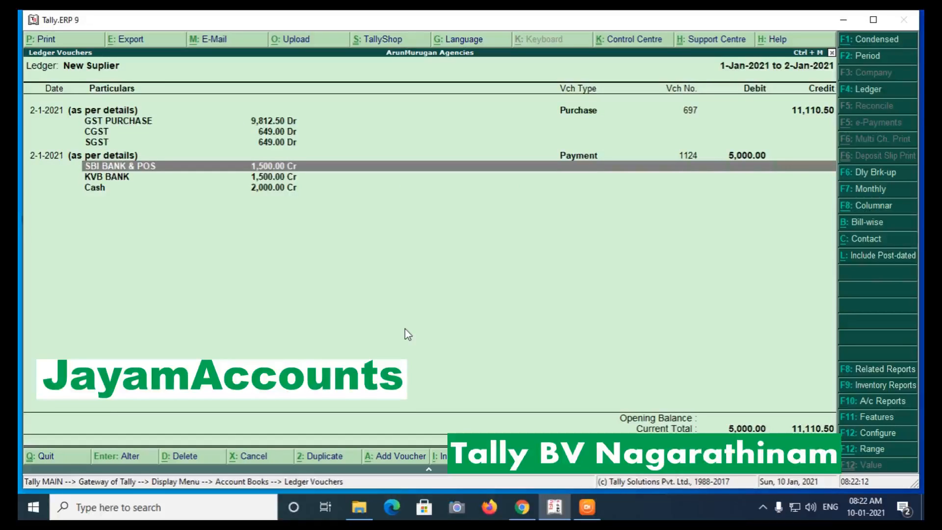
key(Down)
key(Down)
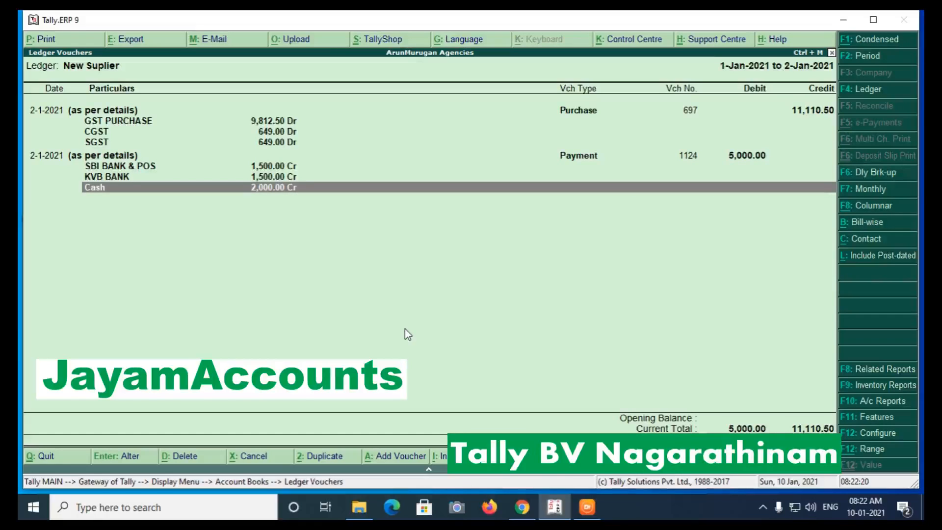
key(Escape)
key(Escape)
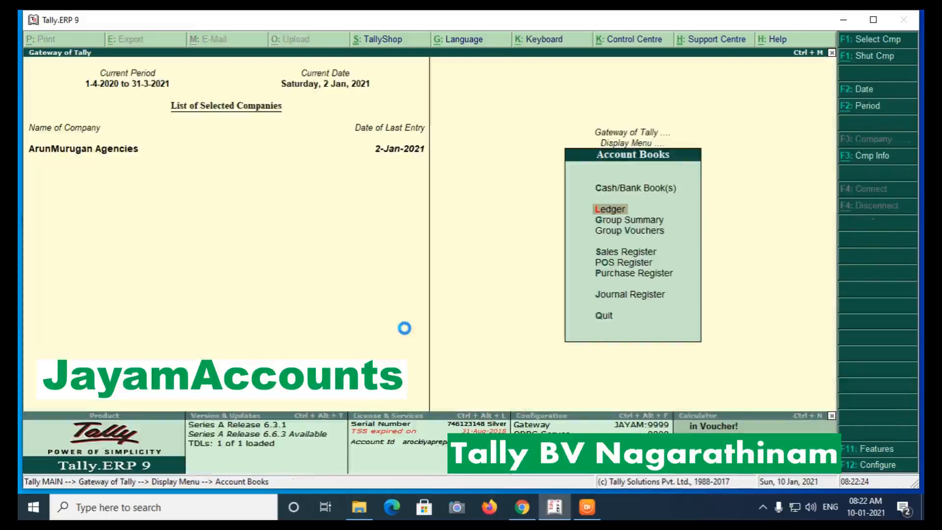
View the KVB BANK ledger's 1,500 credit from payment 1124, then back out to Display Menu.
key(g)
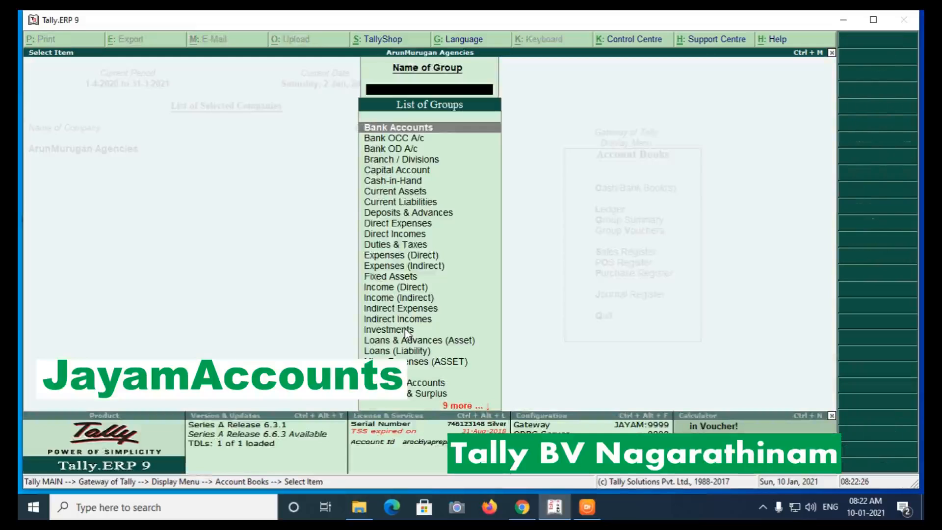
text(k)
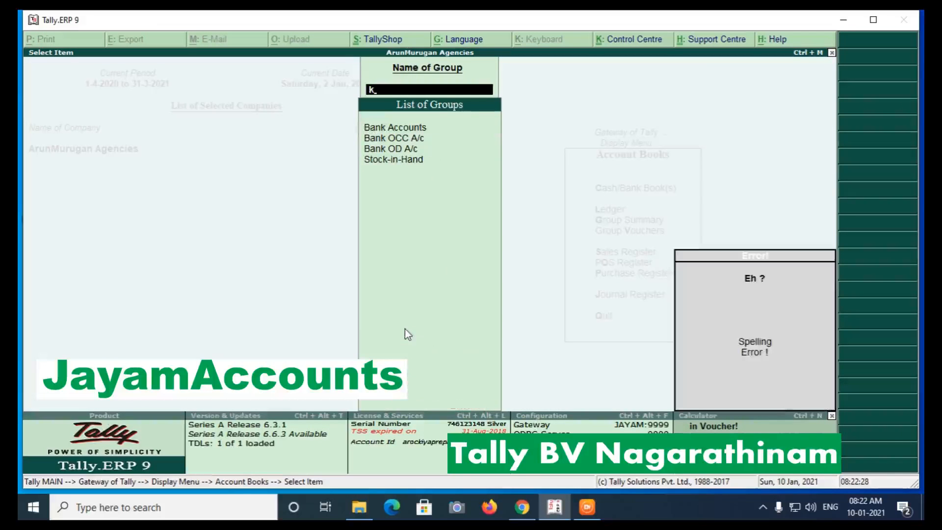
key(BackSpace)
key(Escape)
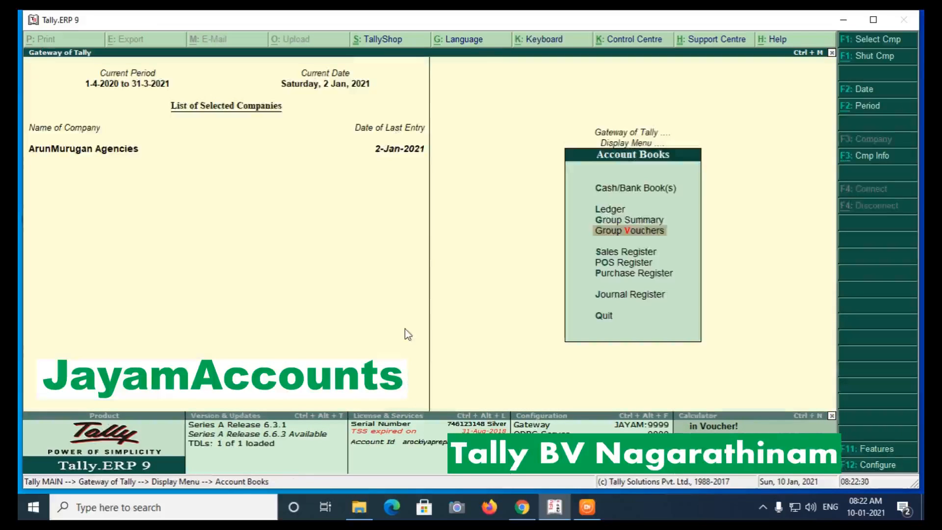
key(Up)
key(Up)
key(Return)
text(kv)
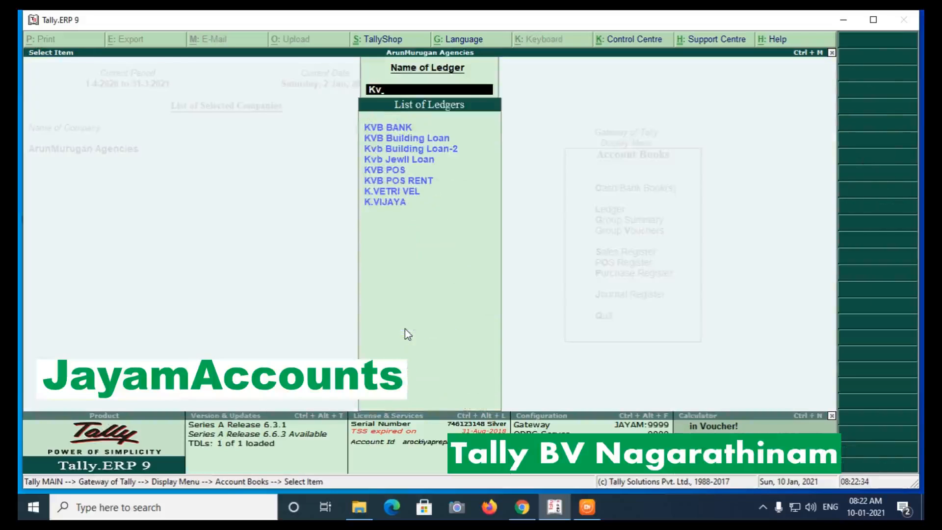
key(Return)
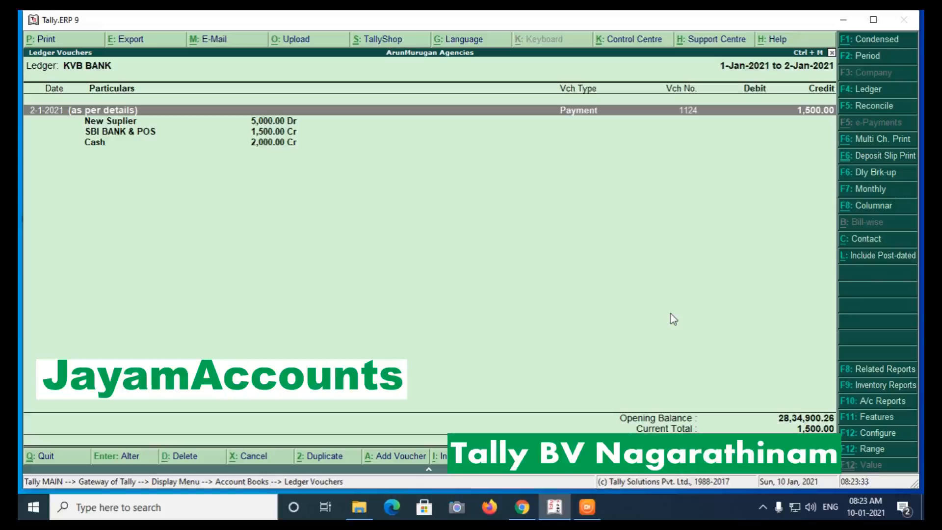
key(Escape)
key(Escape)
key(Escape)
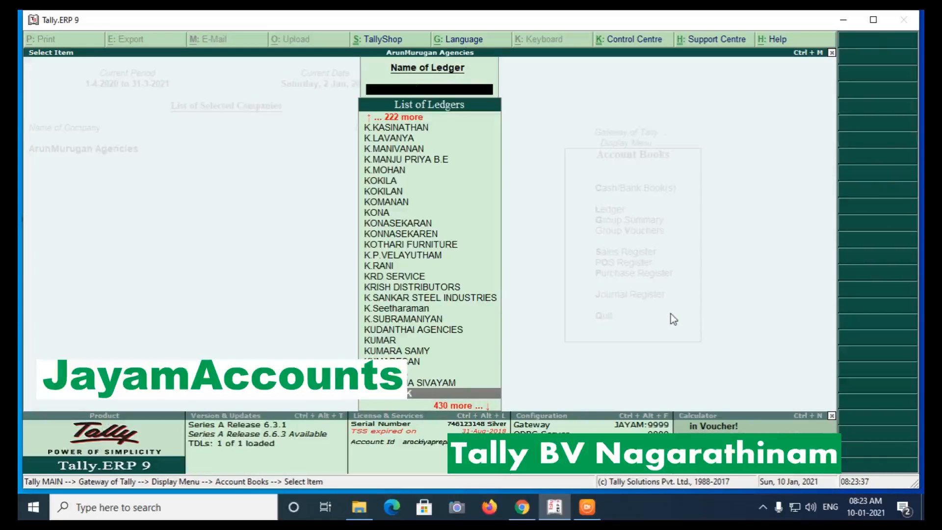
key(Escape)
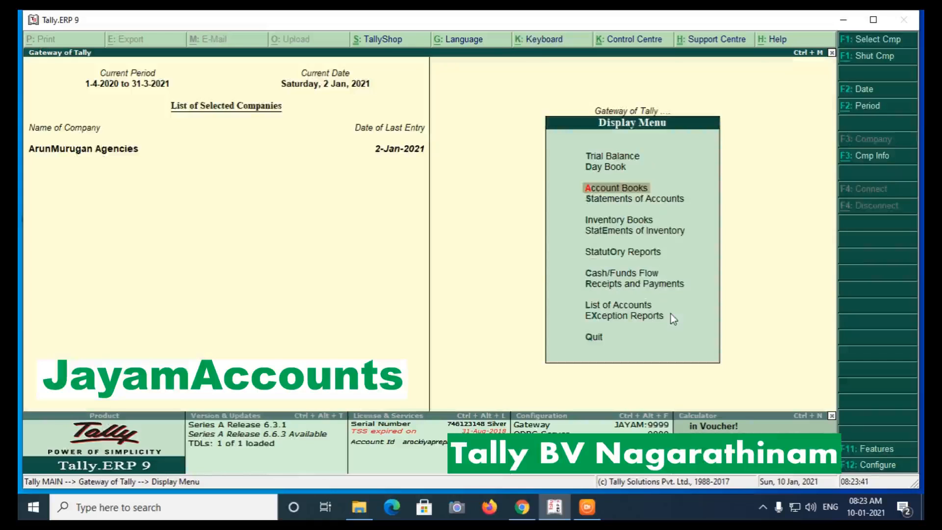
Go back to the main Gateway of Tally in Tally.ERP 9.
key(Escape)
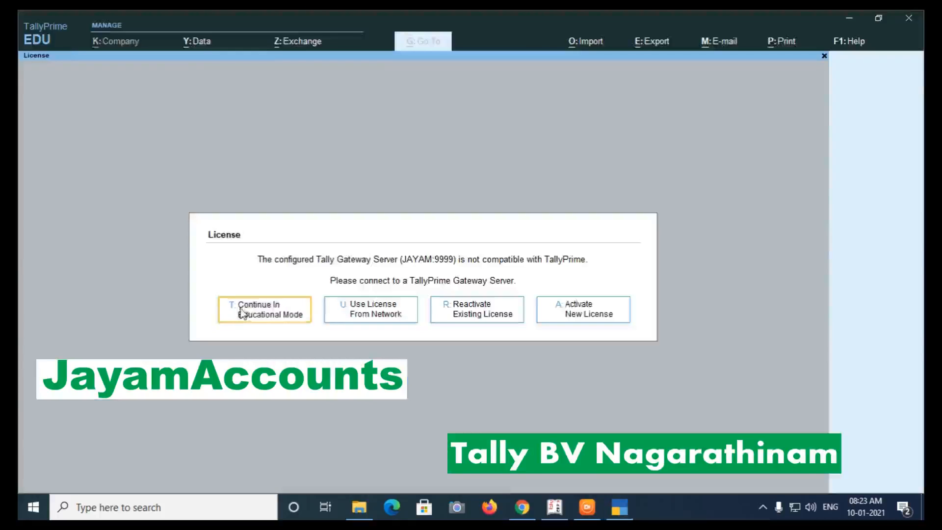
Continue in Educational Mode, browse the company list, and cancel to keep RCM open.
click(243, 313)
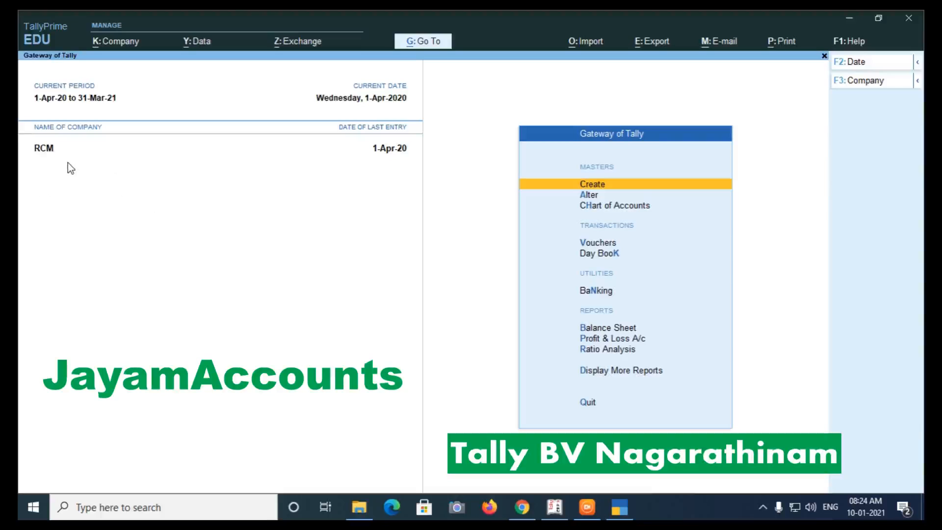
click(105, 43)
key(Down)
key(Down)
key(Down)
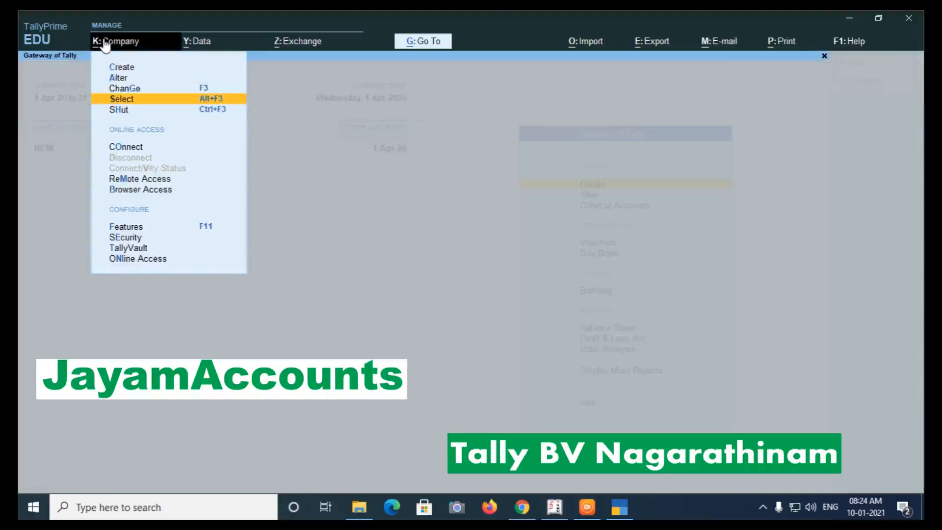
key(Return)
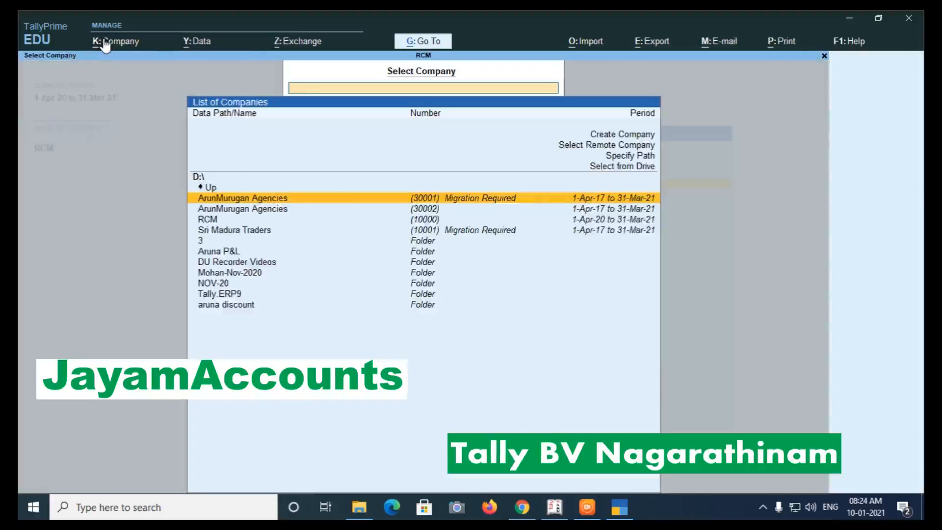
key(Down)
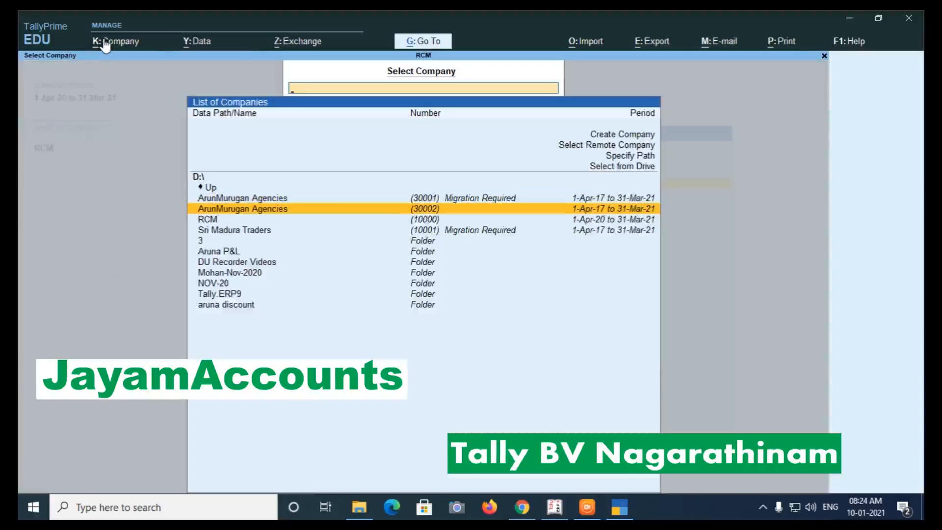
key(Escape)
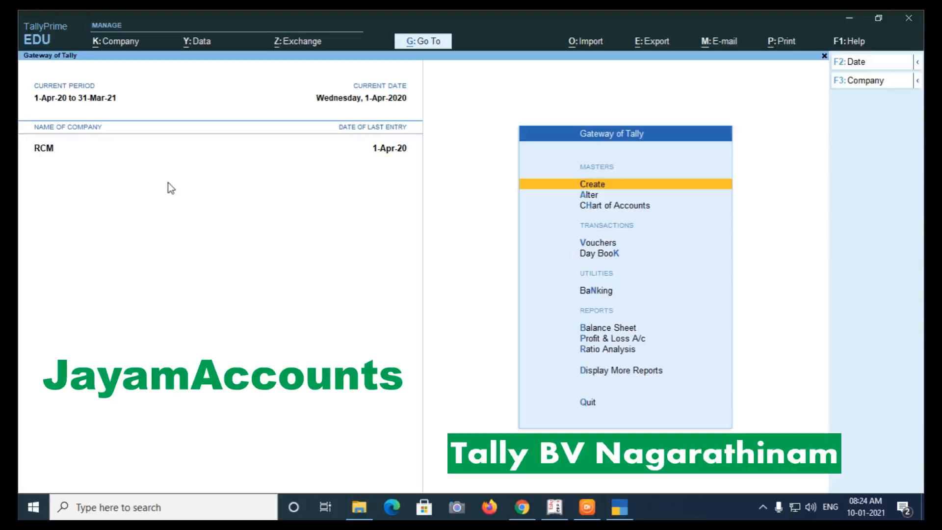
Select ArunMurugan Agencies (30002) from the company list and log in with the admin username.
click(106, 45)
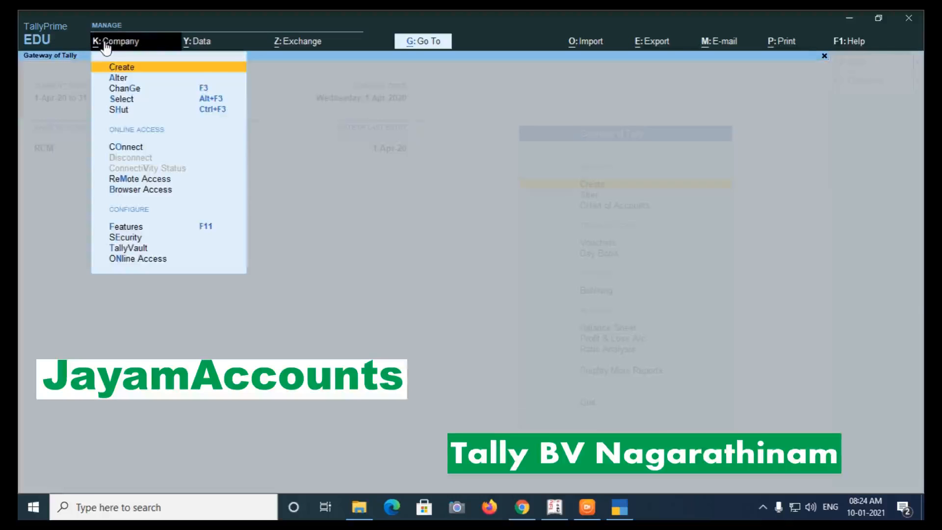
key(Down)
key(Down)
key(Down)
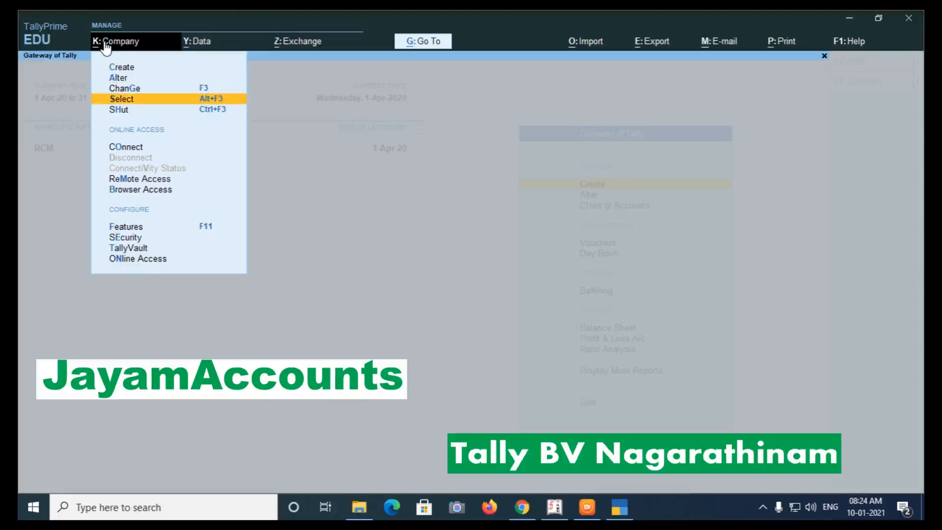
key(Return)
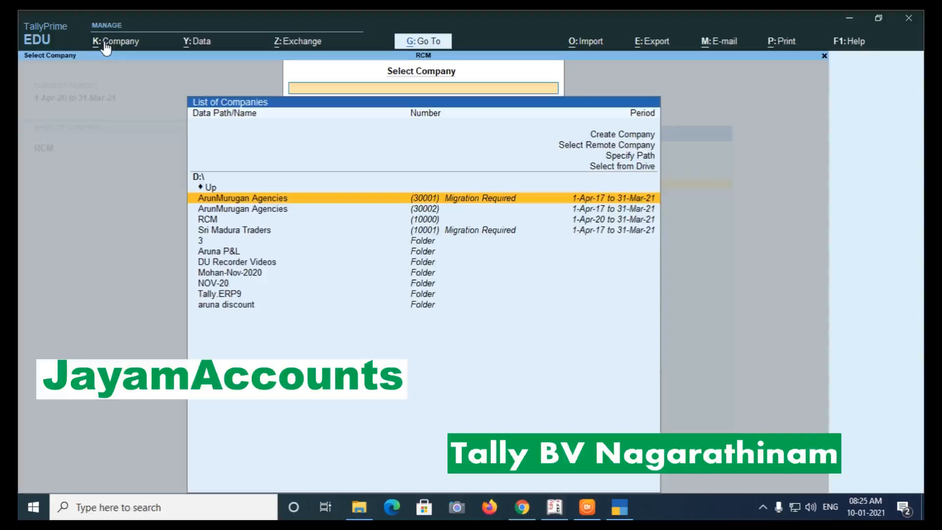
key(Down)
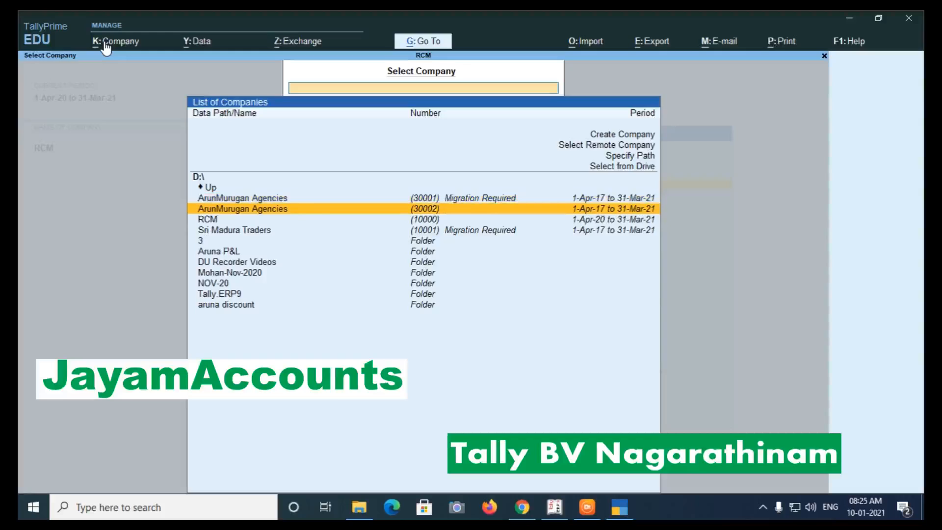
key(Return)
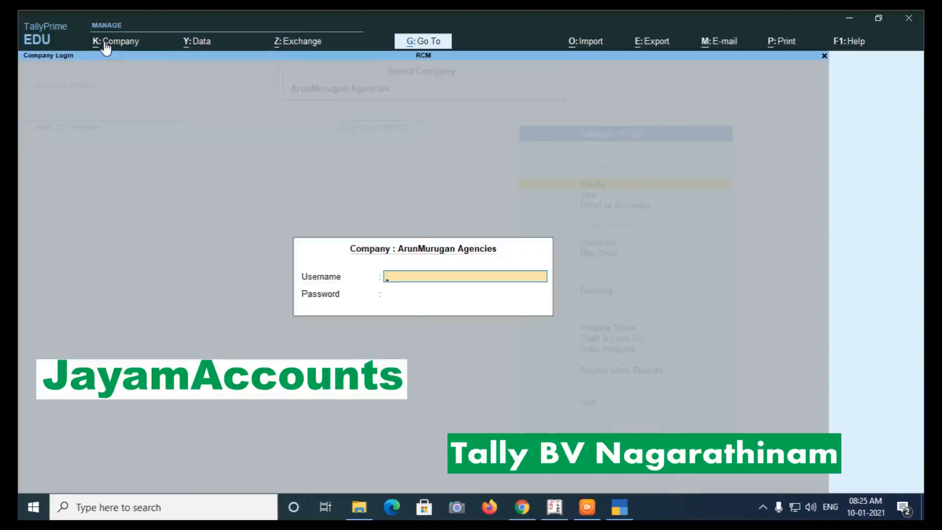
text(admin)
key(Return)
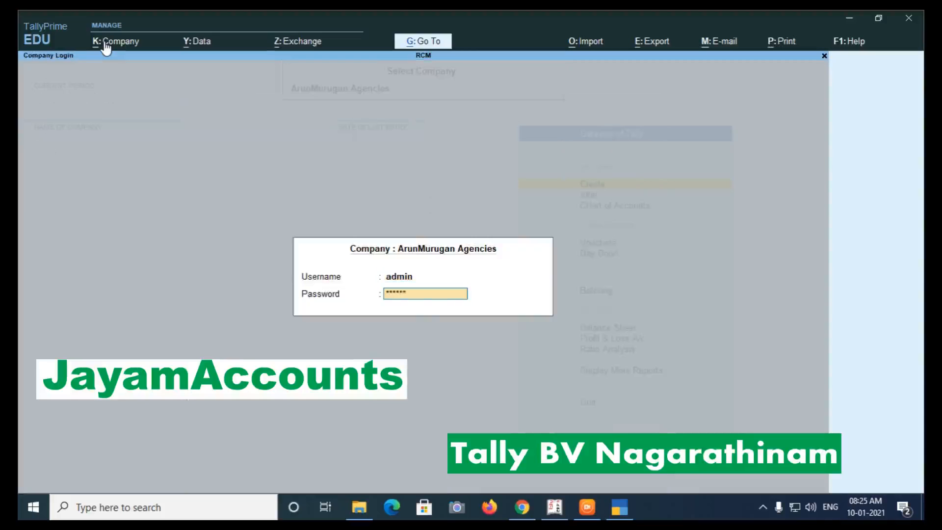
key(Return)
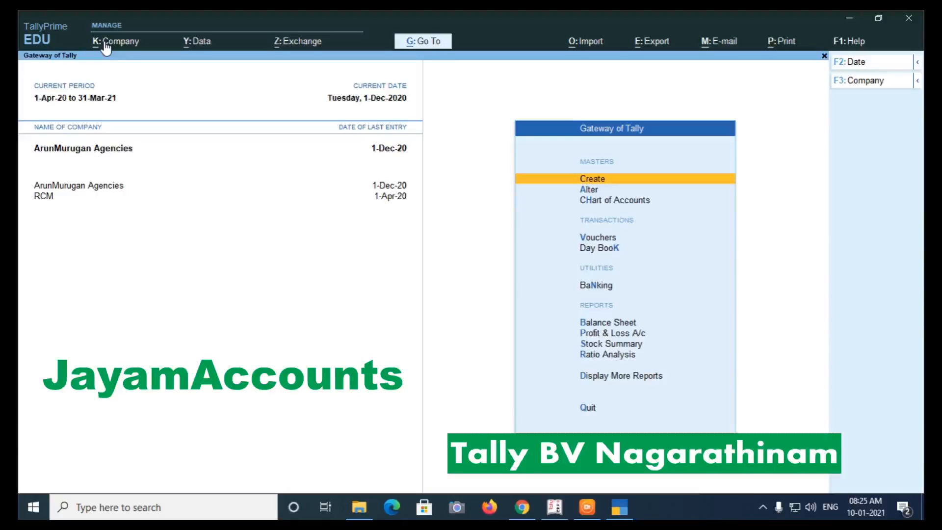
Go to Help > TDL & Add-On and bring up Manage Local TDLs.
click(839, 46)
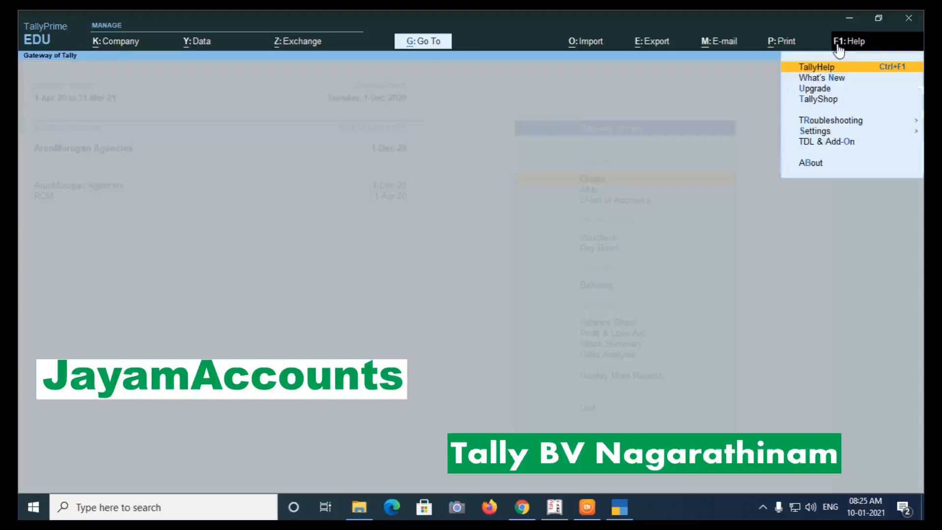
key(Down)
key(Down)
key(Down)
key(Down)
key(Down)
key(Down)
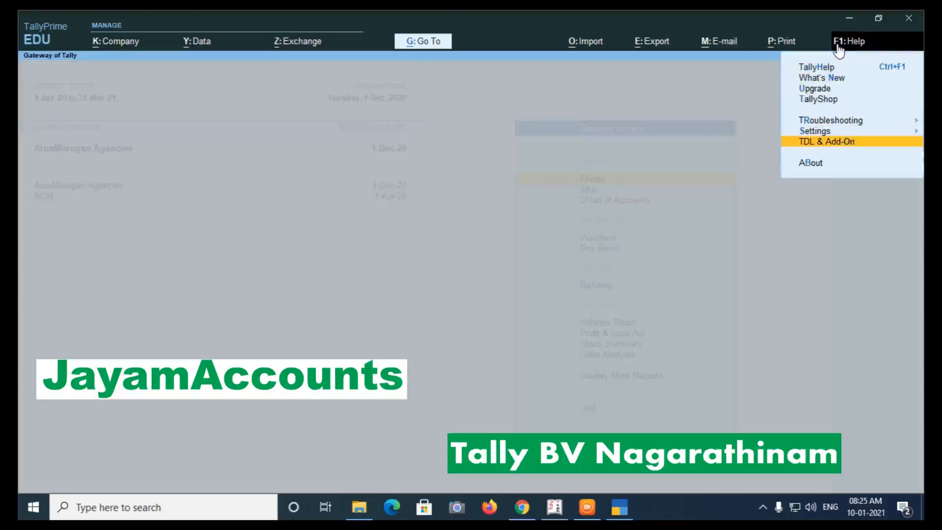
key(Return)
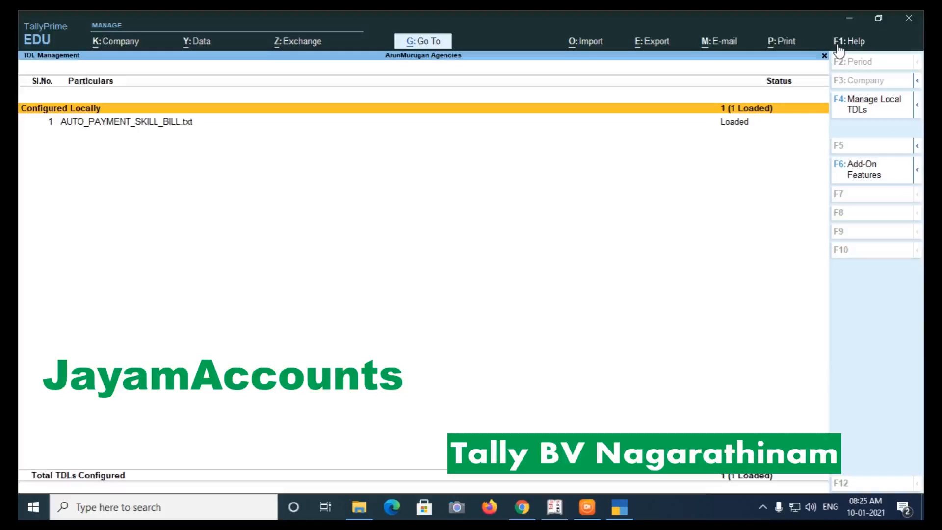
click(854, 112)
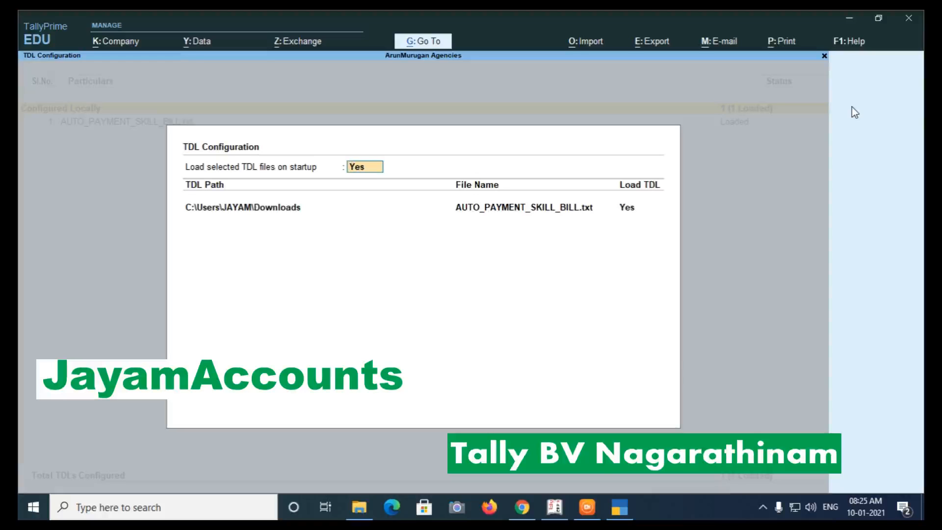
Set loading TDL files on startup to No and close the TDL configuration.
key(Return)
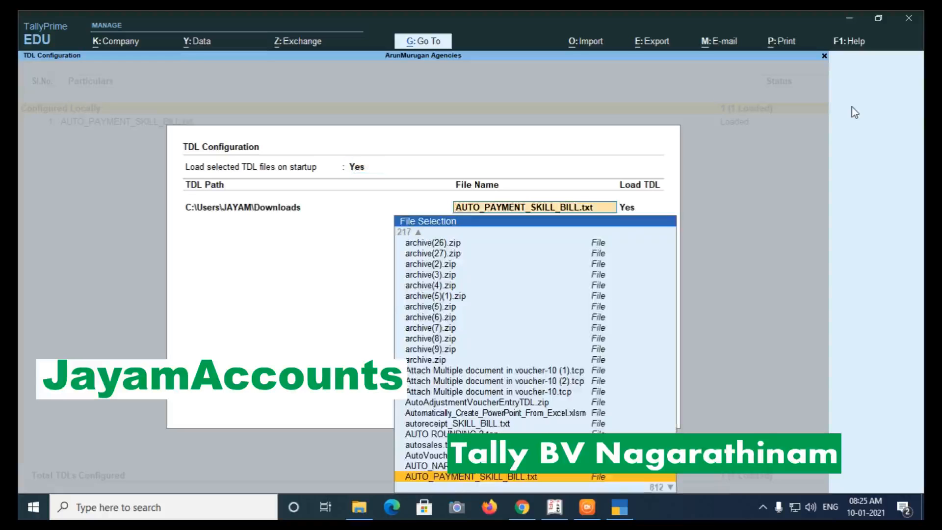
key(Return)
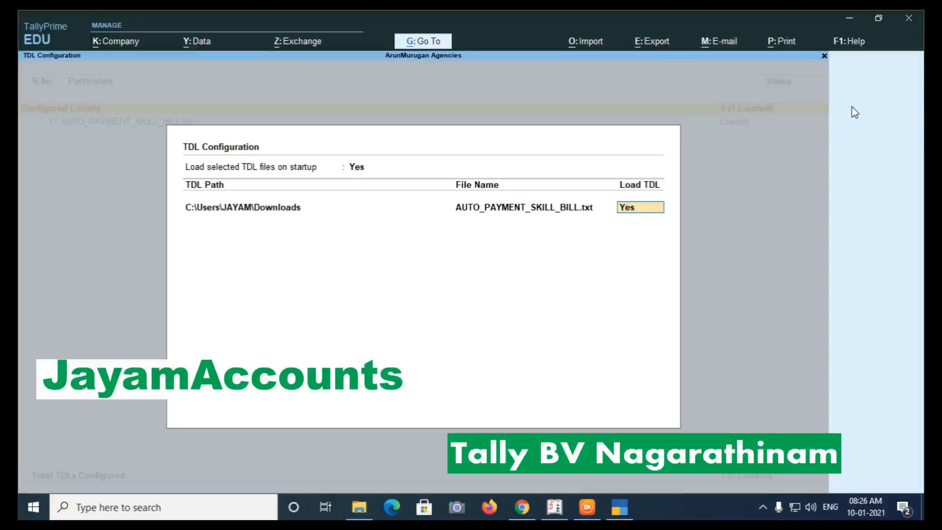
key(BackSpace)
key(BackSpace)
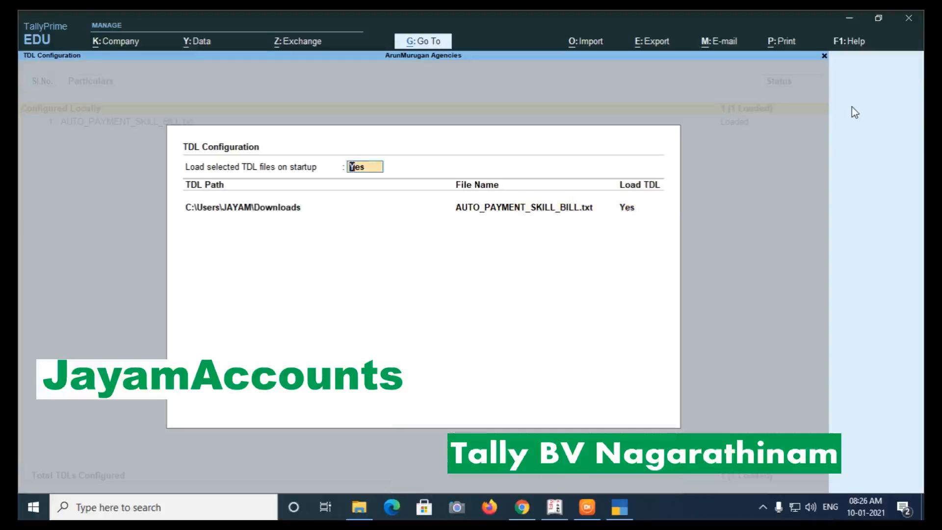
text(n)
key(Return)
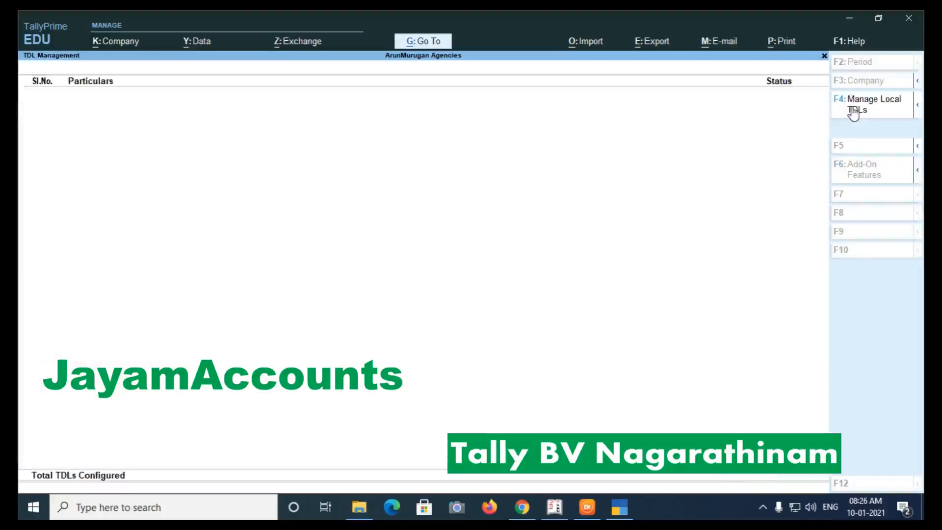
Enable load on startup and specify the pasted Downloads path to AUTO_PAYMENT_SKILL_BILL.txt, saving it.
click(854, 112)
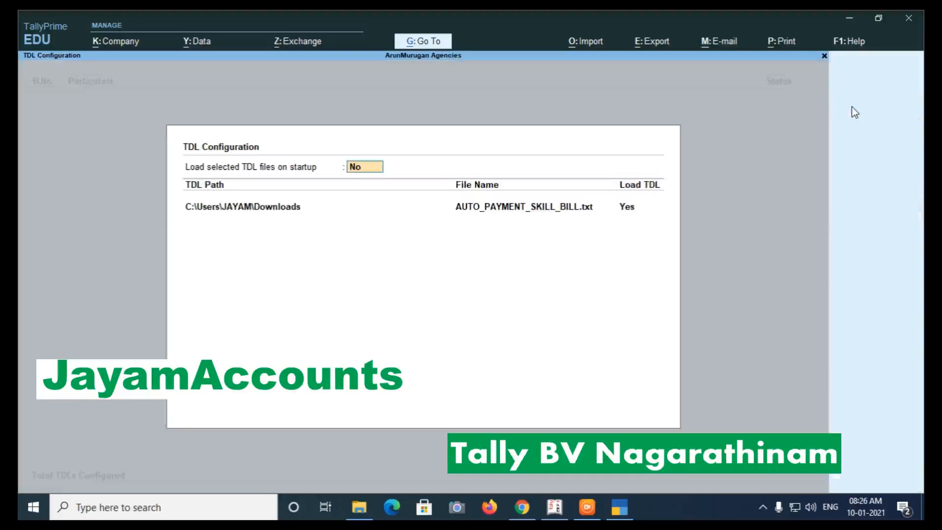
text(y)
key(Return)
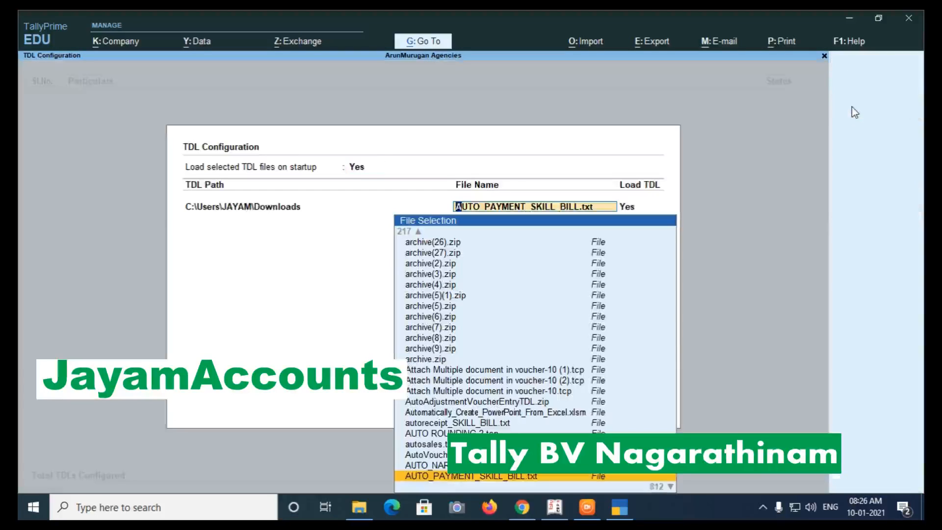
key(Up)
key(Up)
key(Up)
key(Up)
key(Up)
key(Up)
key(Up)
key(Up)
key(Up)
key(Up)
key(Up)
key(Up)
key(Up)
key(Up)
key(Up)
key(Up)
key(Up)
key(Up)
key(Up)
key(Up)
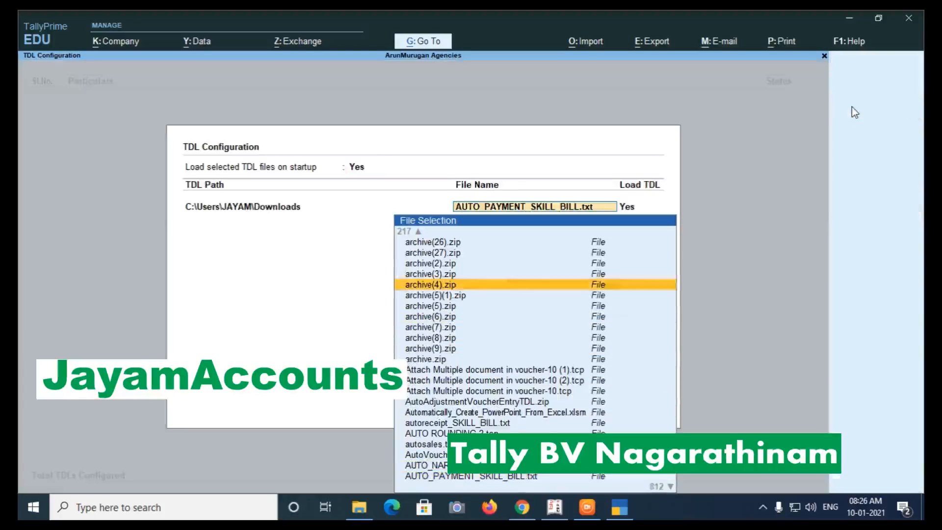
key(Up)
key(Up)
key(Up)
key(Up)
key(Up)
key(Up)
key(Up)
key(Up)
key(Up)
key(Up)
key(Up)
key(Up)
key(Up)
key(Up)
key(Up)
key(Up)
key(Up)
key(Up)
key(Up)
key(Up)
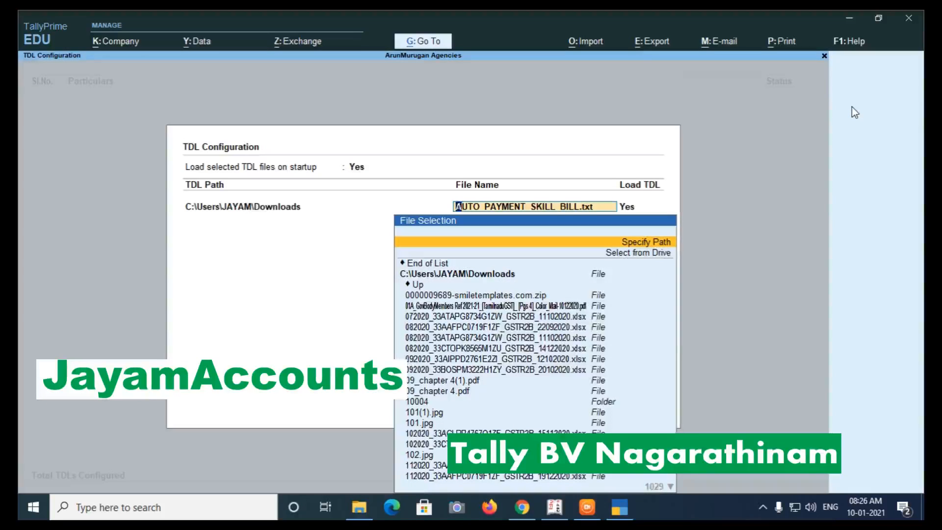
key(Return)
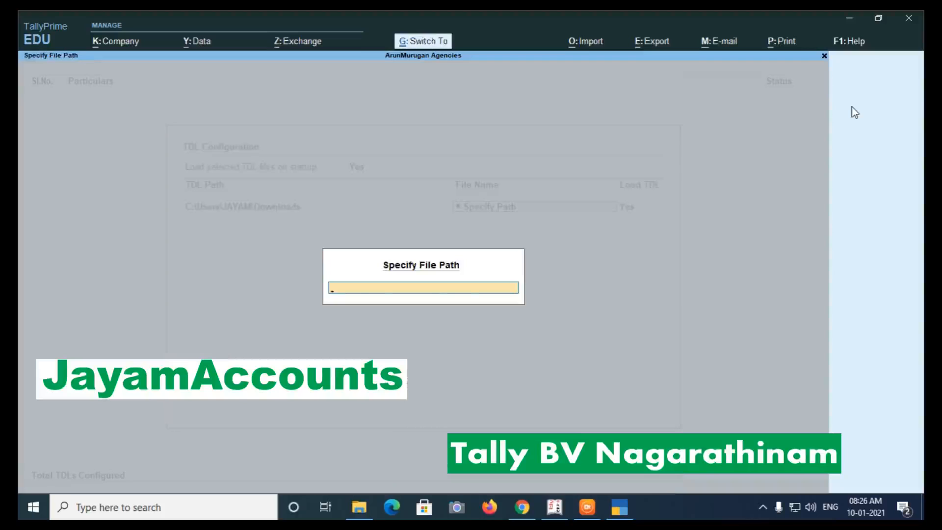
text(C:\Users\JAYAM\Downloads\AUTO_PAYMENT_SKILL_BILL.txt)
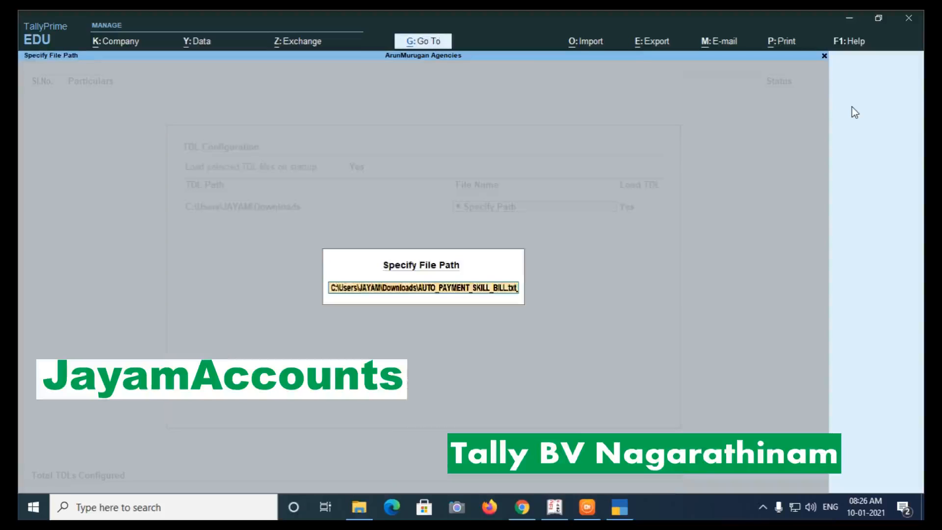
key(Return)
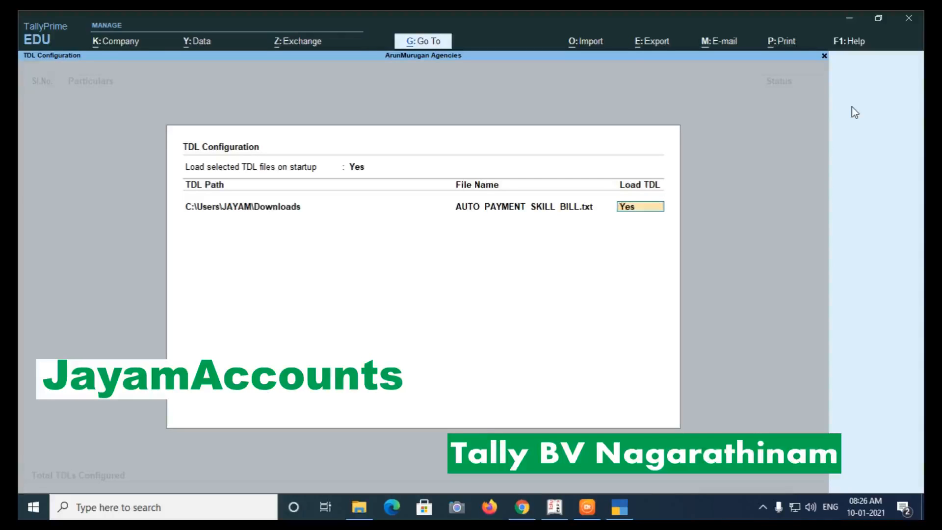
key(Return)
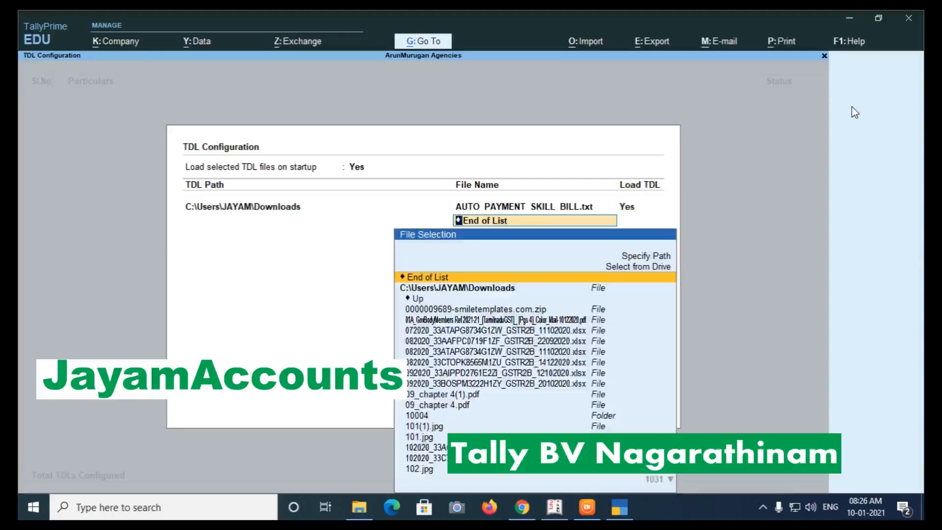
key(Return)
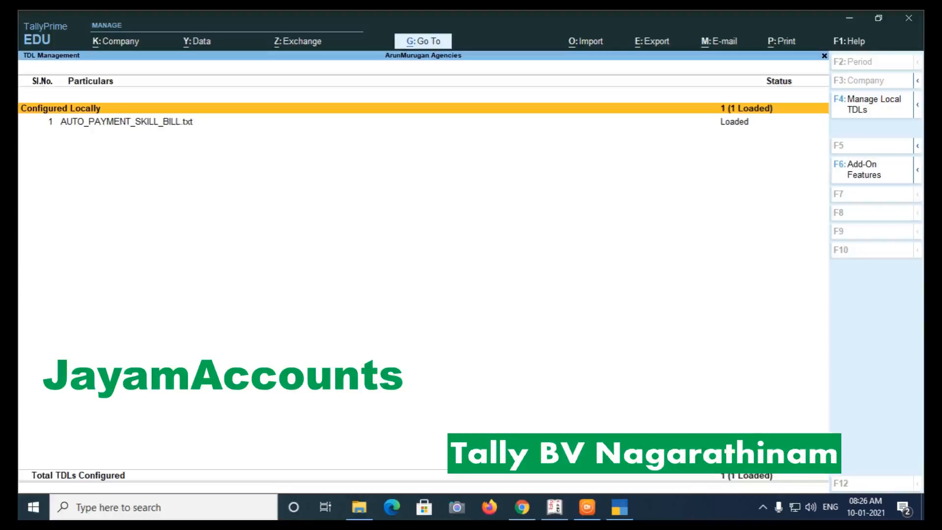
Start a Purchase voucher dated 1-1-2021 and move to the party account field.
key(Escape)
key(Escape)
key(Escape)
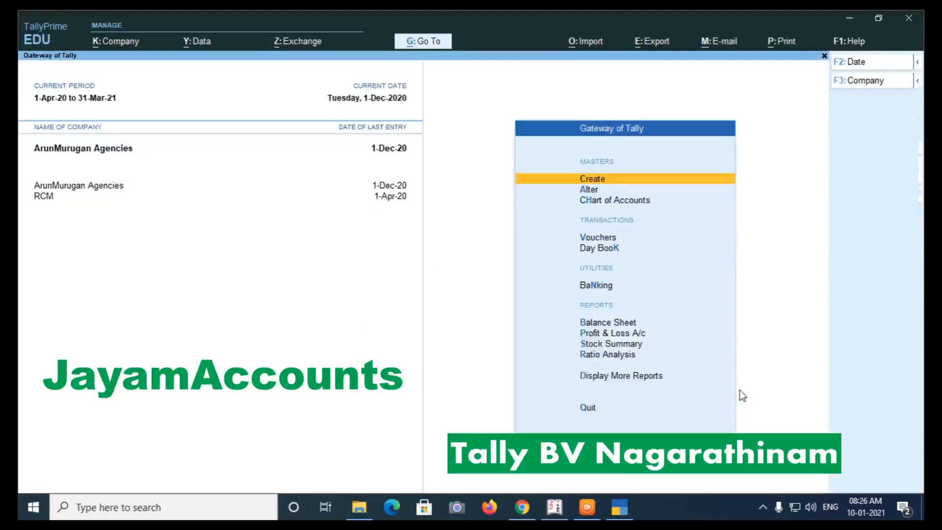
key(Down)
key(Down)
key(Down)
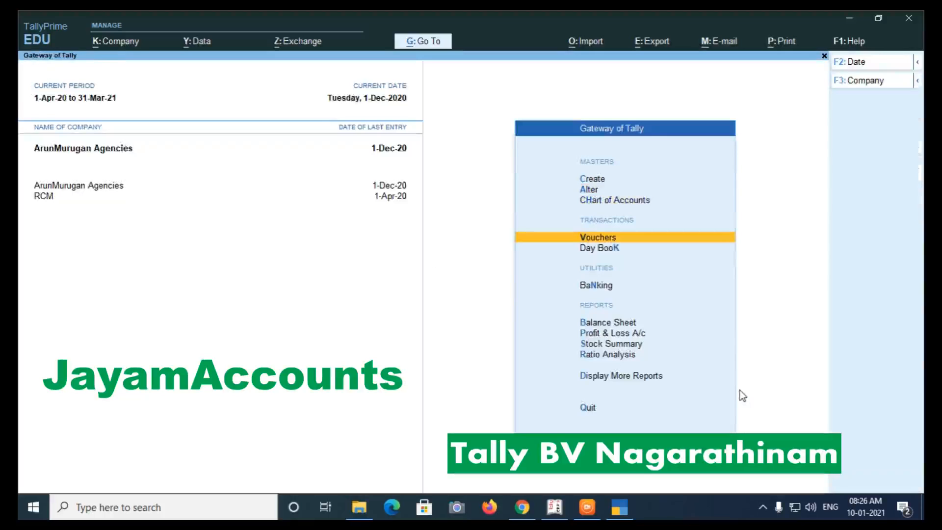
key(Return)
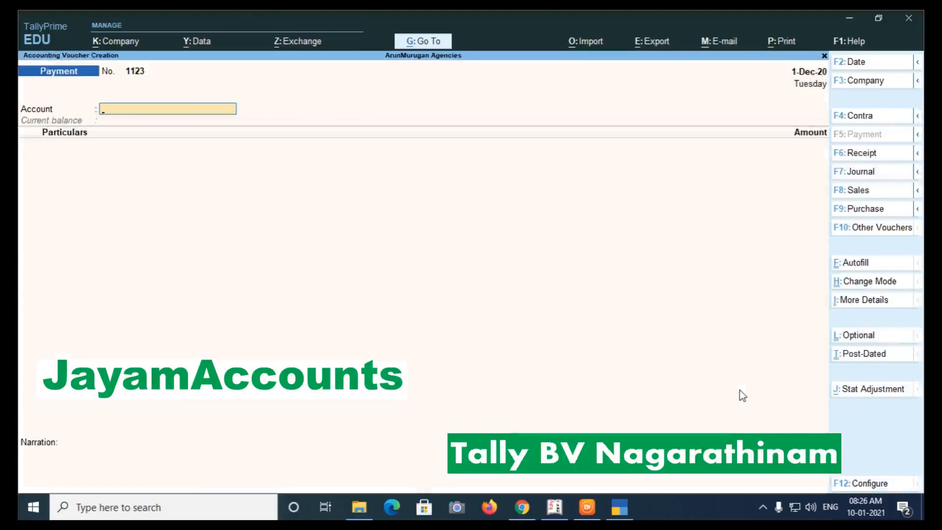
key(F9)
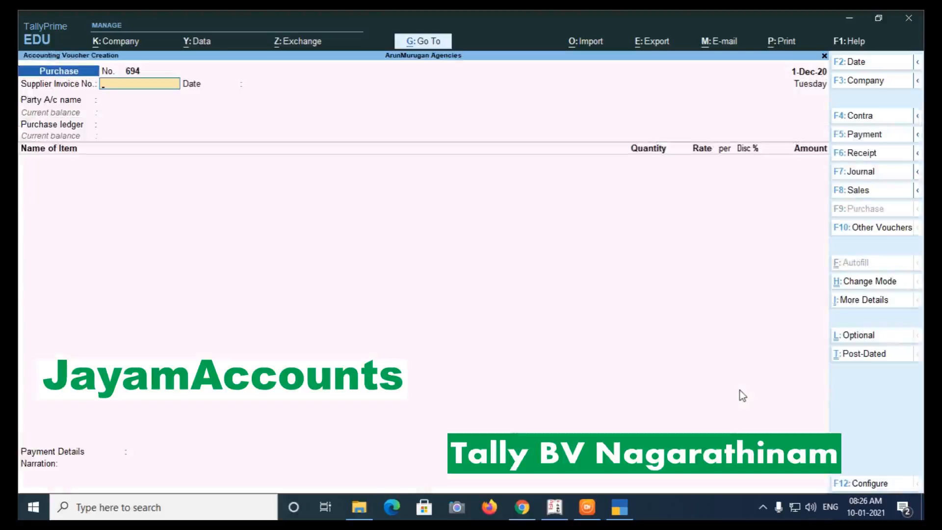
key(F2)
text(1-1-2021)
key(Return)
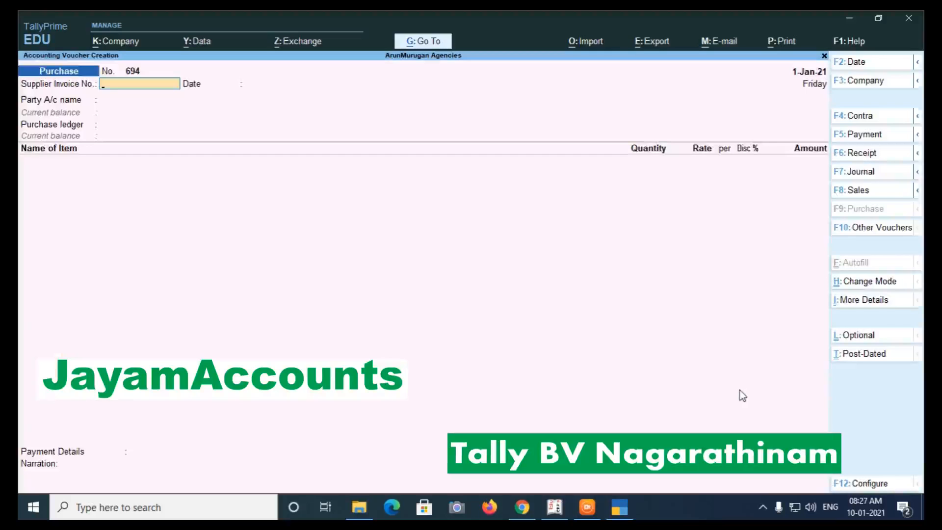
key(Return)
key(Return)
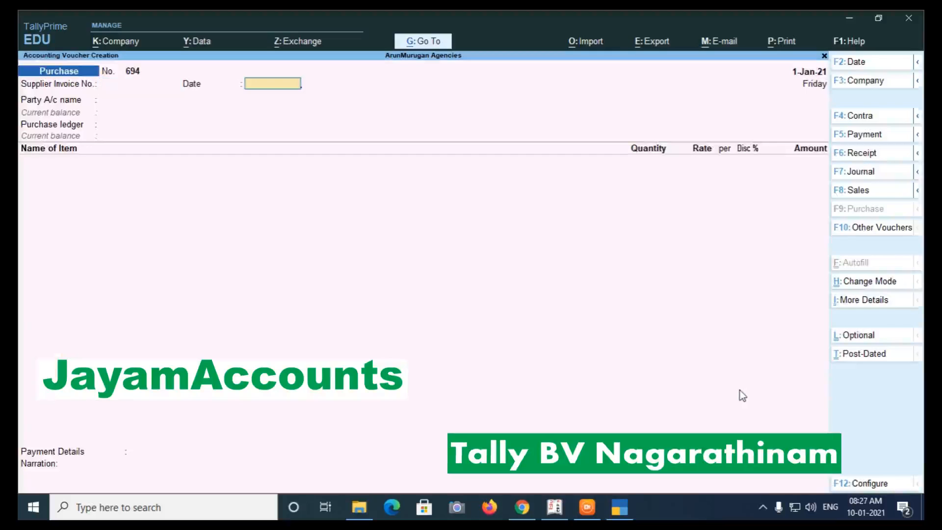
Create a 'New Supplier' ledger under Sundry Creditors and accept the party details.
key(alt+c)
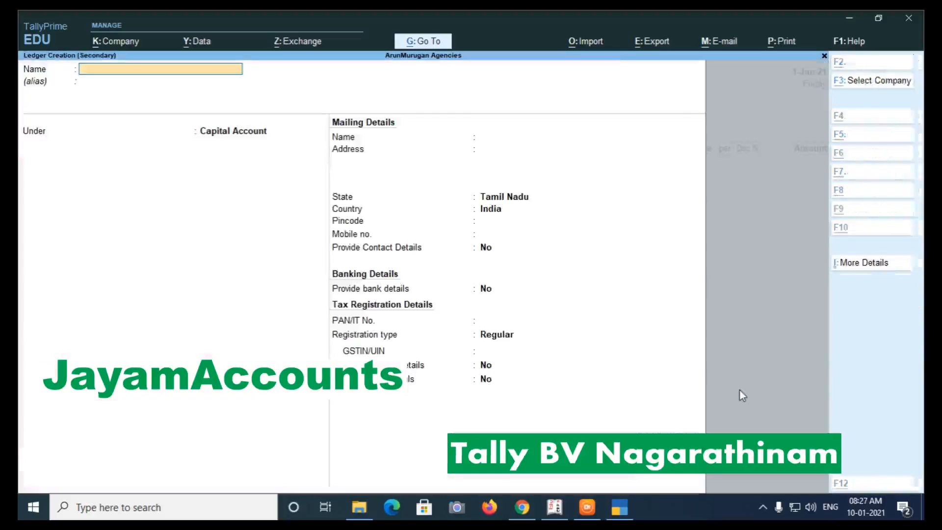
text(New Supplier)
key(Return)
key(Return)
text(Su)
key(Down)
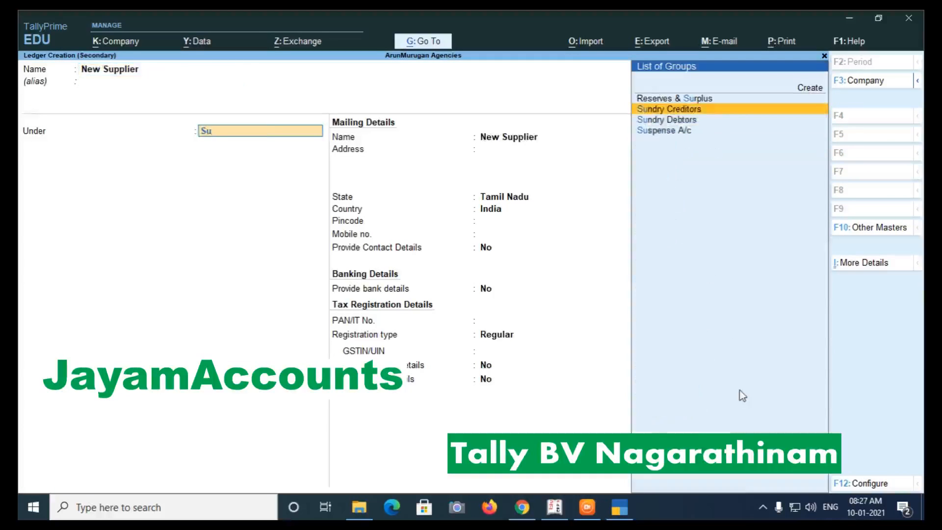
key(Return)
key(Return)
key(Return)
key(Return)
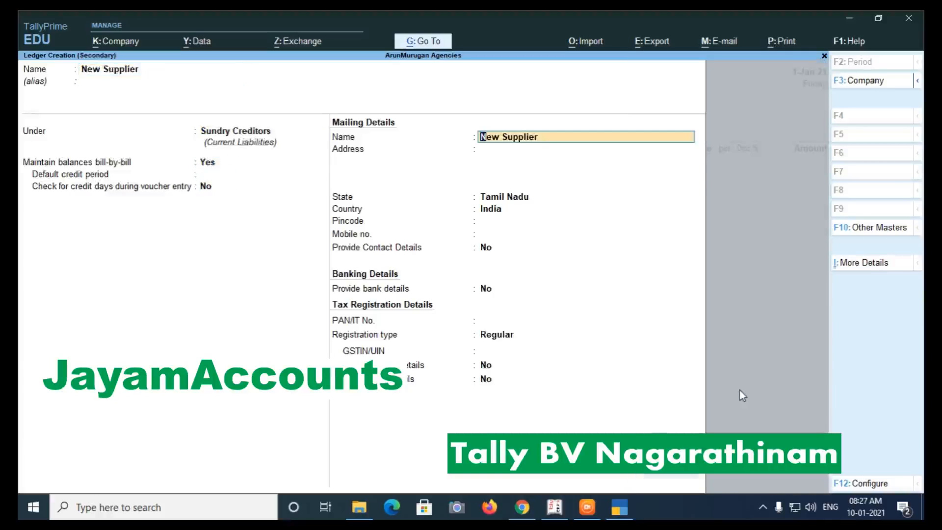
key(ctrl+a)
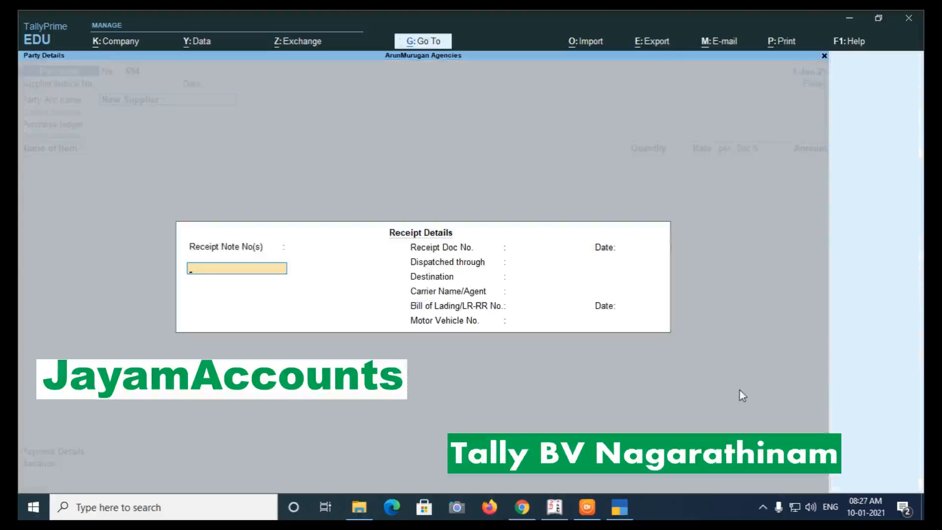
key(Return)
key(ctrl+a)
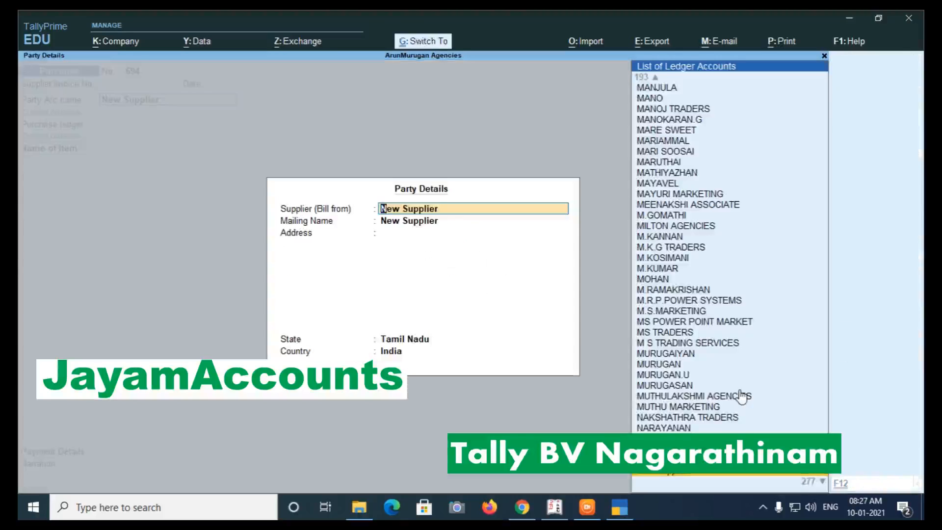
key(ctrl+a)
key(ctrl+a)
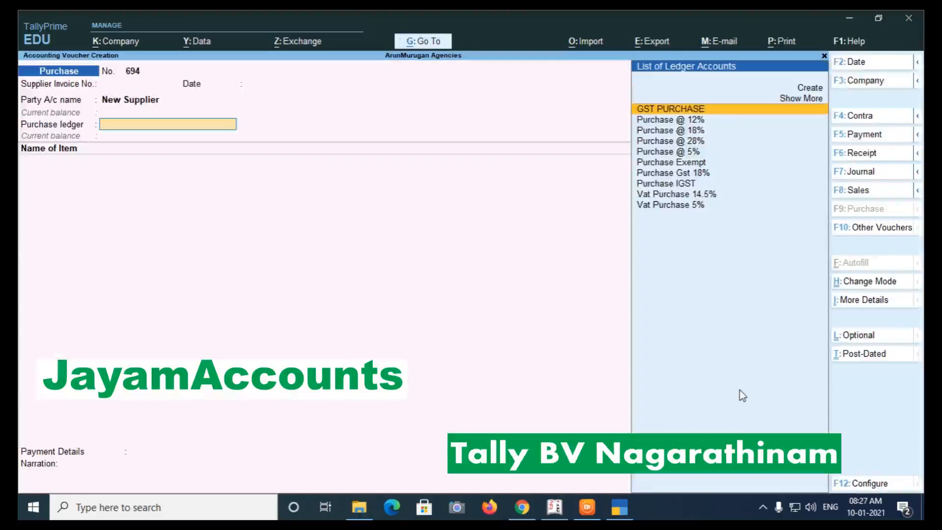
Add 10 NOS of 1 1/2" WIRE KATT at 660.00 in Main Location under GST PURCHASE.
key(Return)
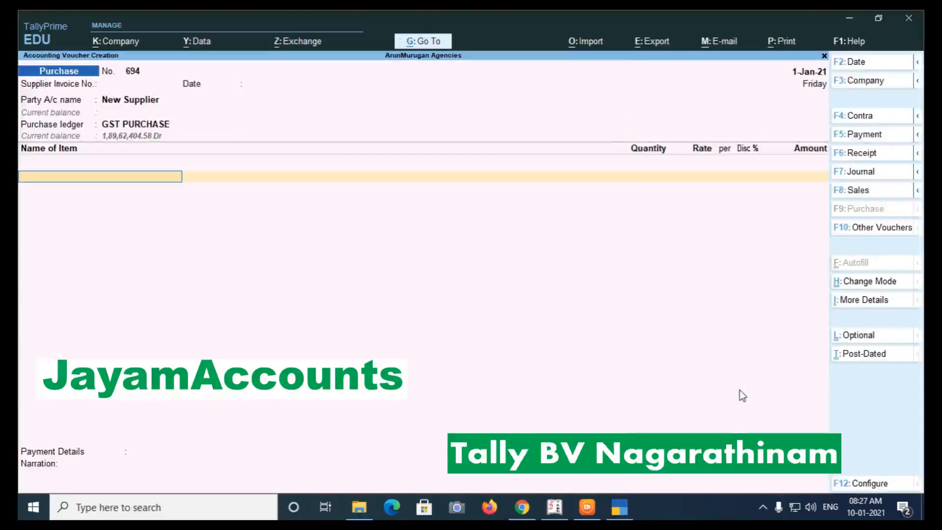
key(Down)
key(Return)
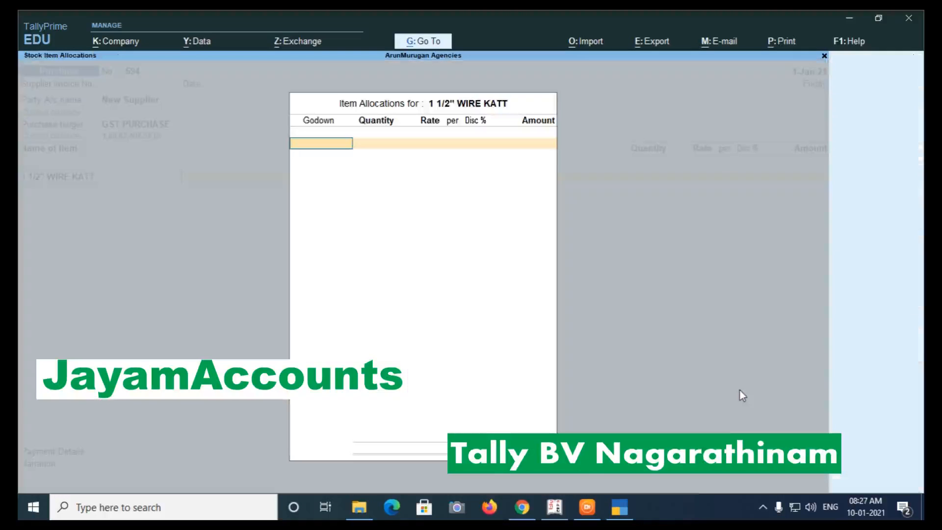
key(Return)
text(10)
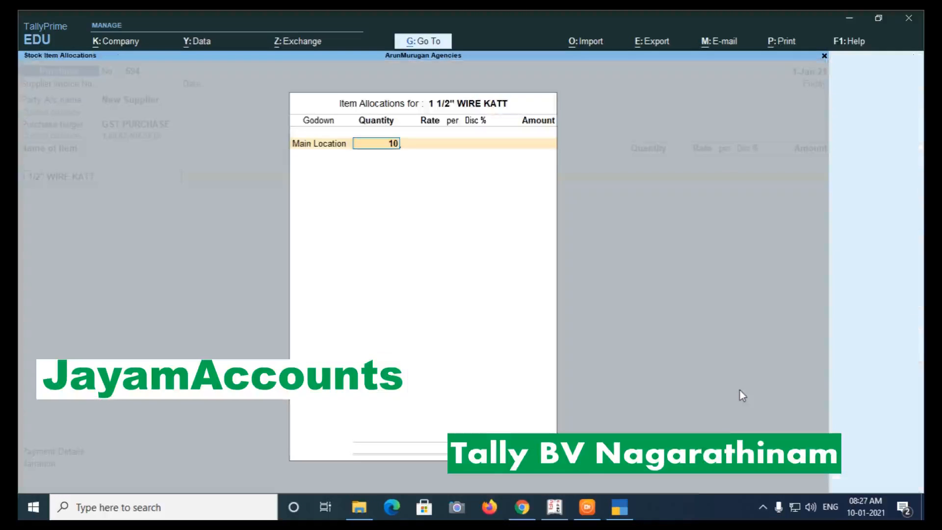
key(Return)
key(Return)
key(Return)
key(Return)
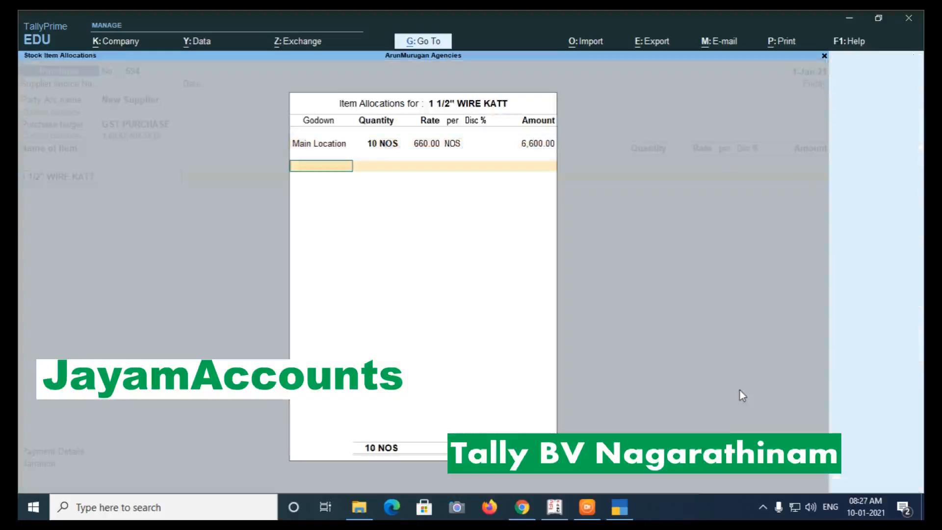
key(Return)
key(Return)
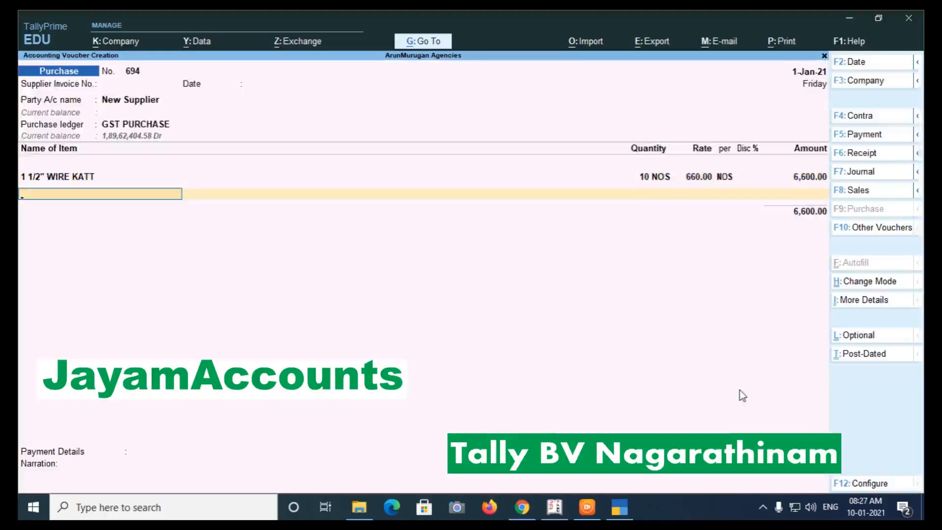
key(Return)
Add the Cgst and SGST tax ledgers and move to payment details.
text(C)
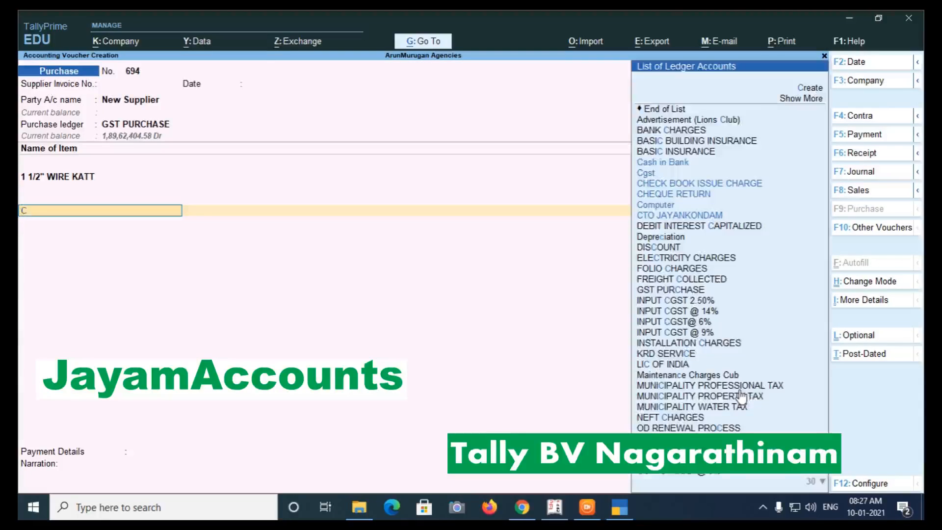
key(Down)
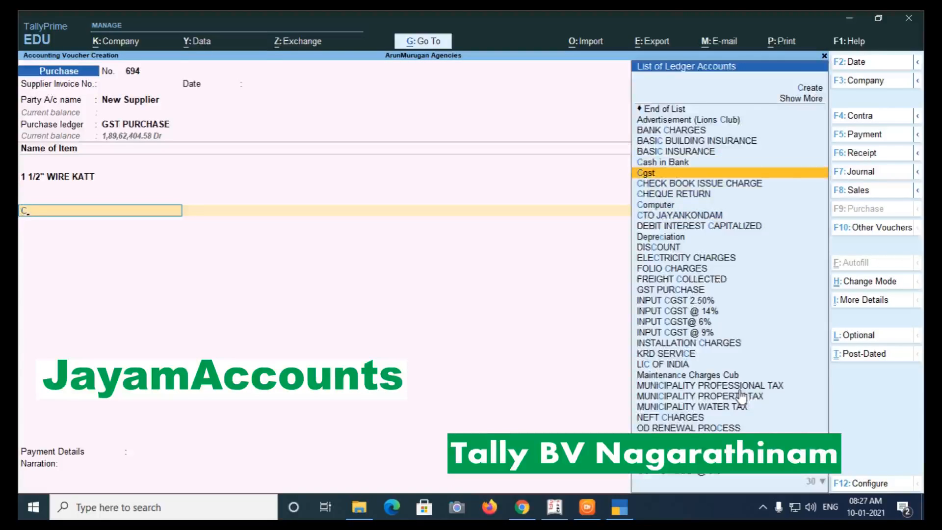
key(Return)
text(Sg)
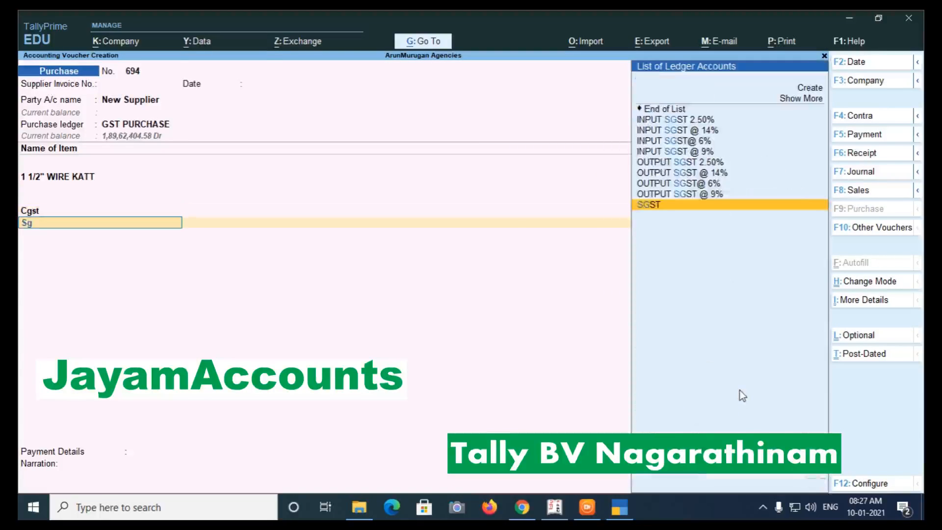
key(Return)
key(Return)
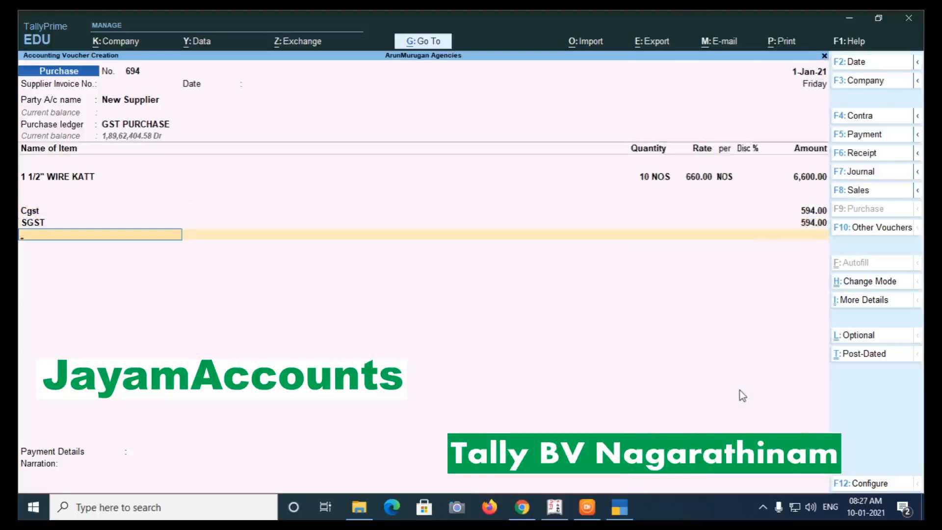
key(Return)
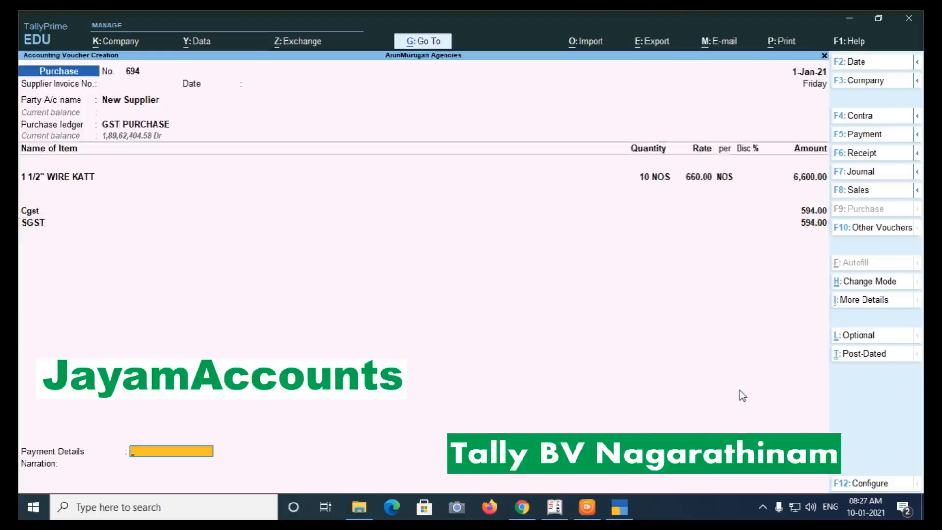
Mark card and cheque as not applicable, pay 2,000 from the Cash ledger as a Payment voucher.
key(Return)
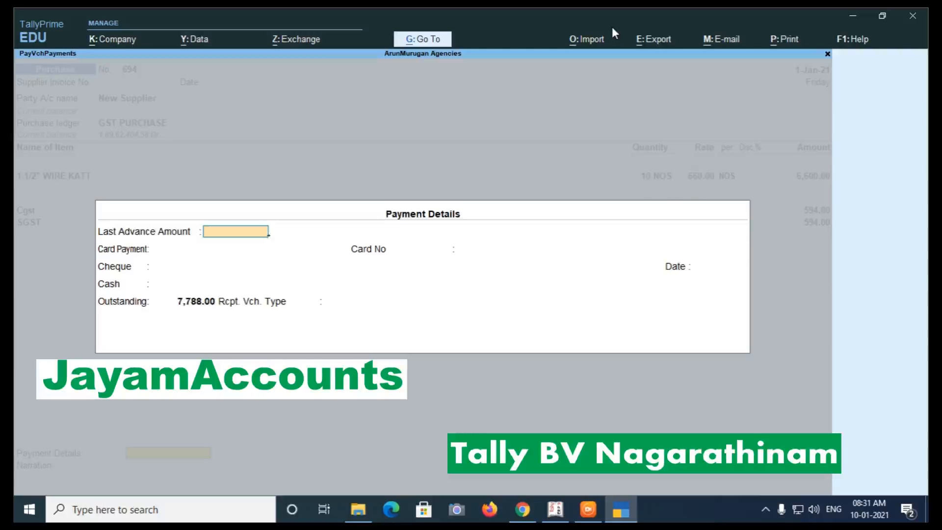
key(Return)
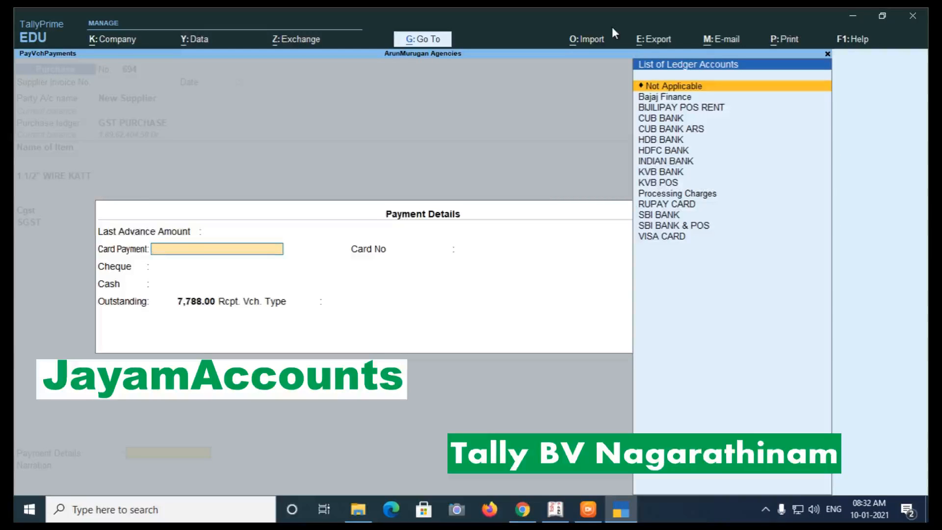
key(Return)
key(Return)
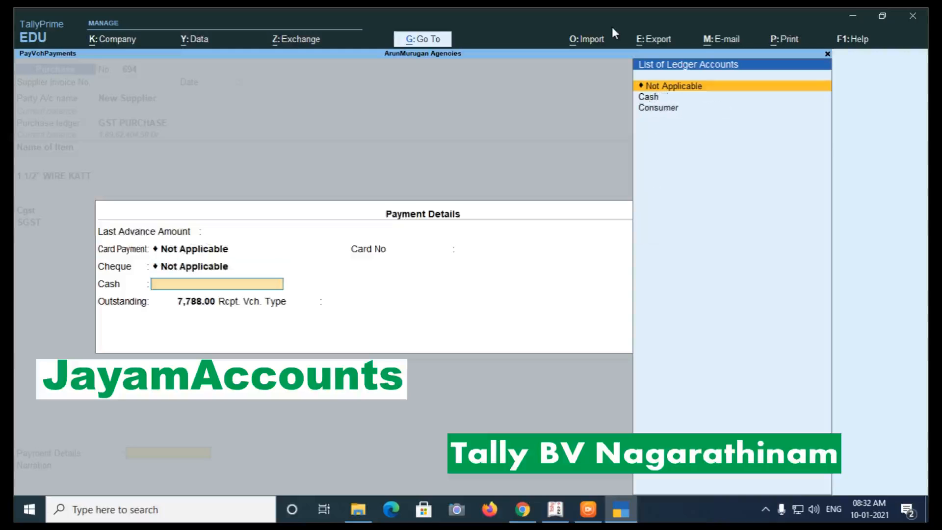
key(Down)
key(Return)
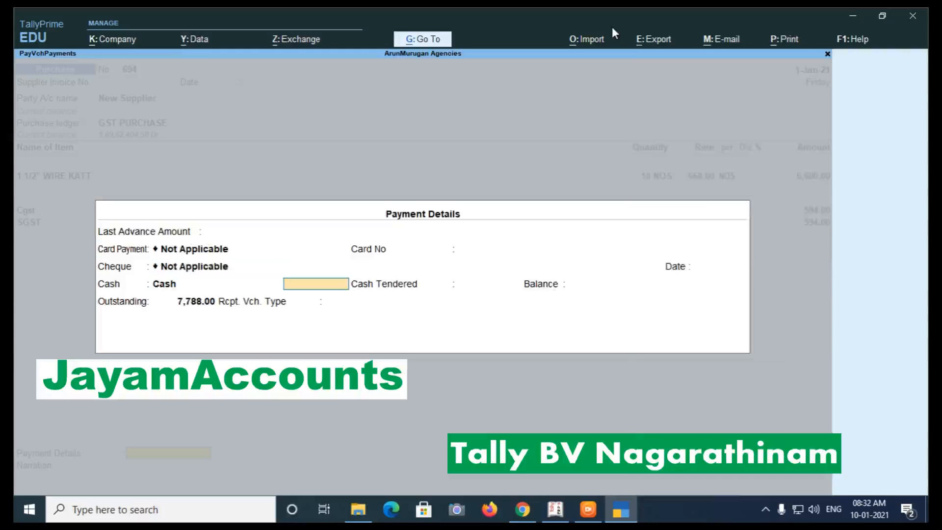
text(2000)
key(Return)
text(2,000)
key(Return)
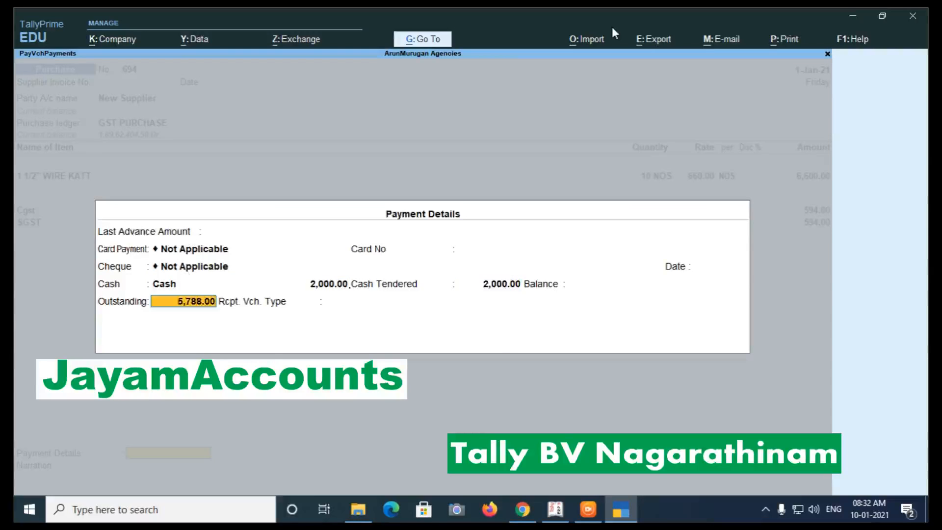
key(Return)
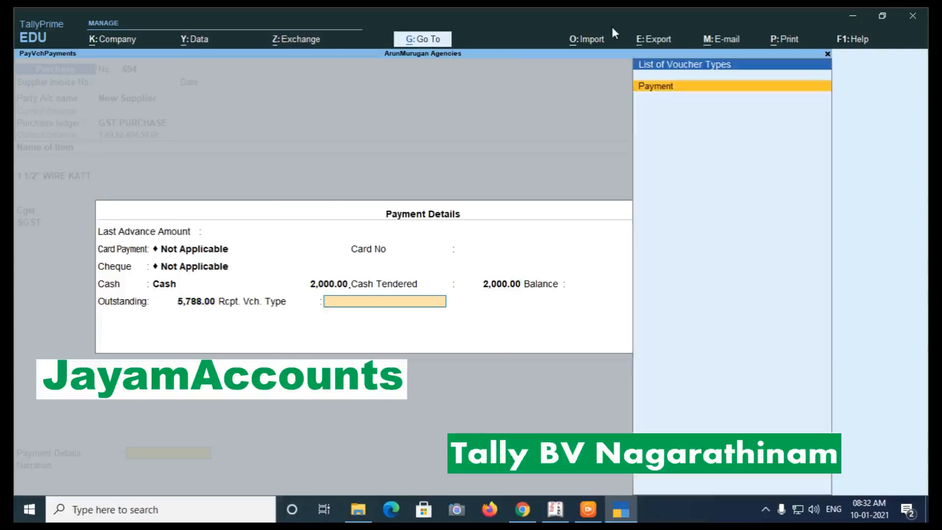
key(Return)
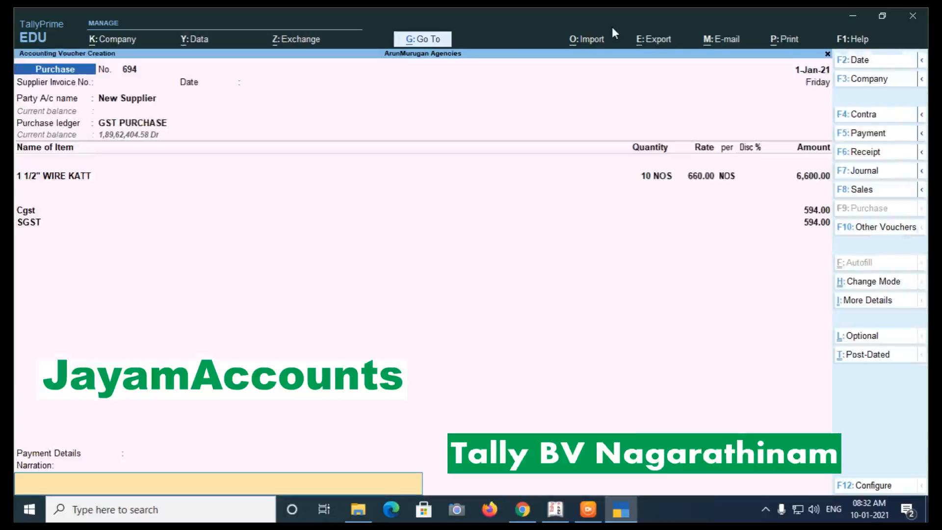
key(Return)
key(Return)
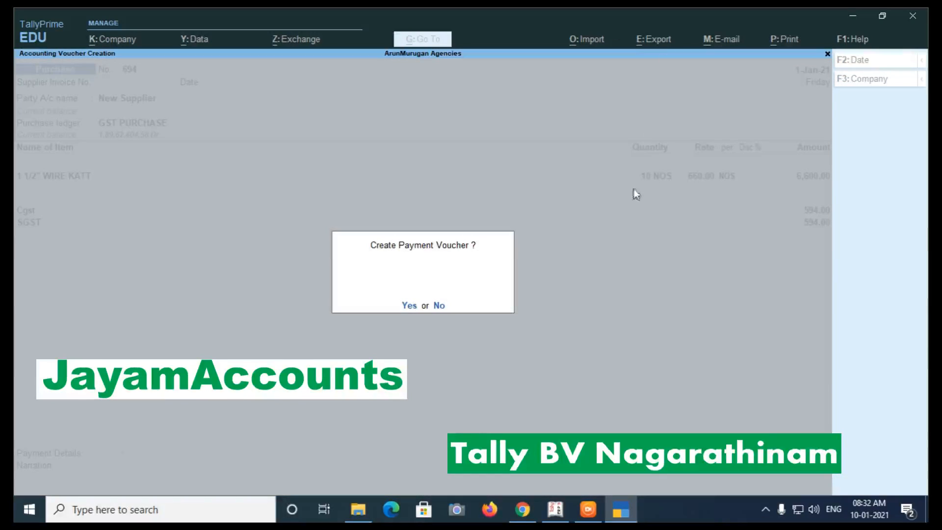
Approve creating the linked payment voucher and quit back to the Gateway.
click(409, 306)
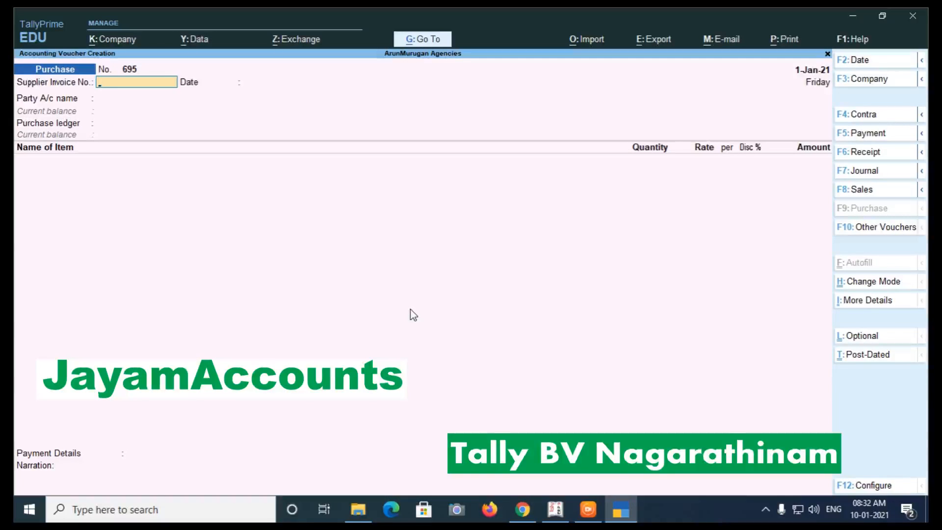
key(Escape)
key(y)
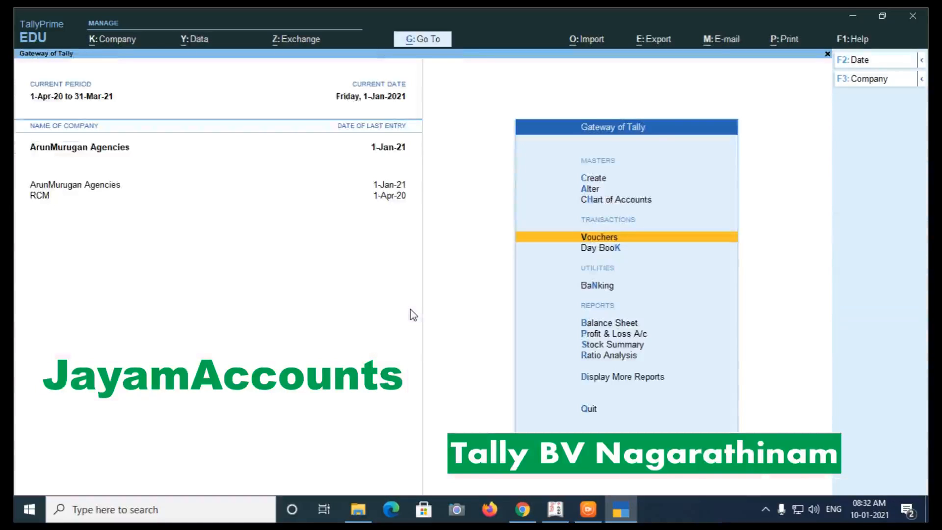
Review the 1-Jan-21 Day Book showing Payment 1123 and Purchase 694.
key(d)
key(Down)
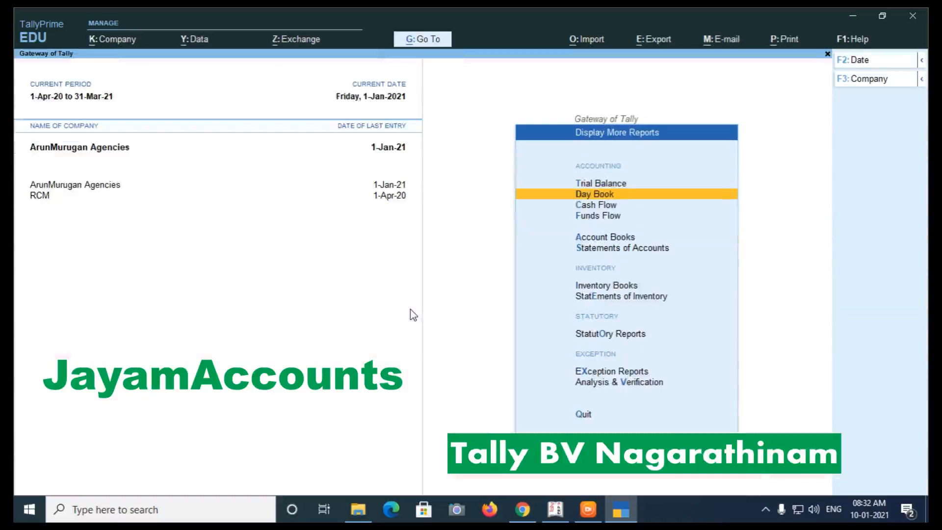
key(Return)
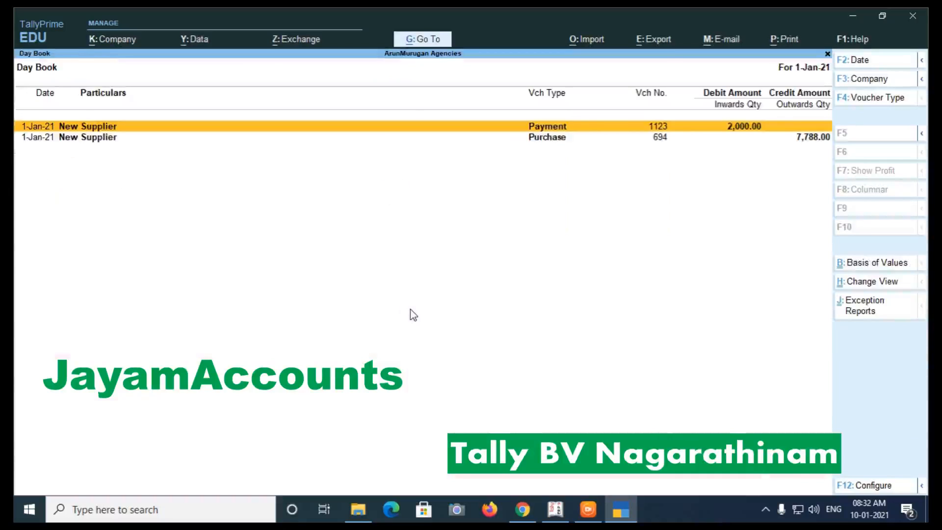
key(Down)
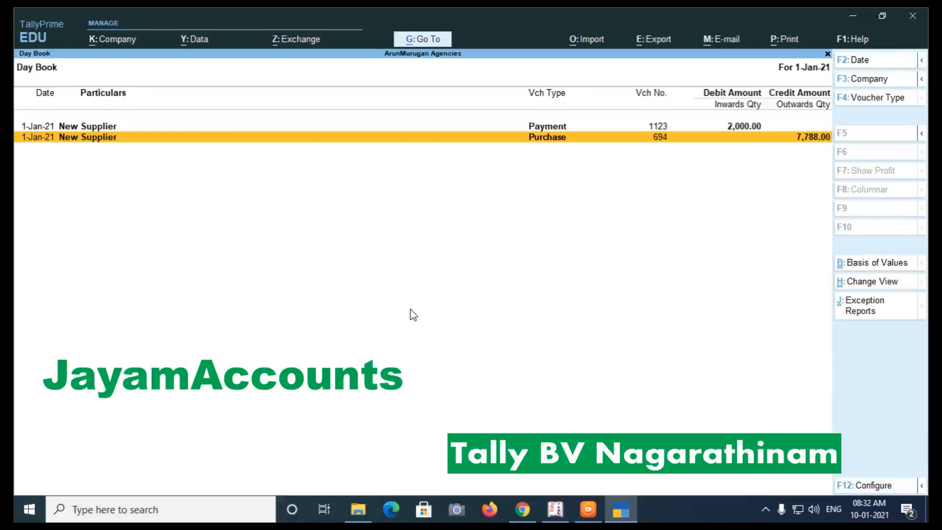
key(Escape)
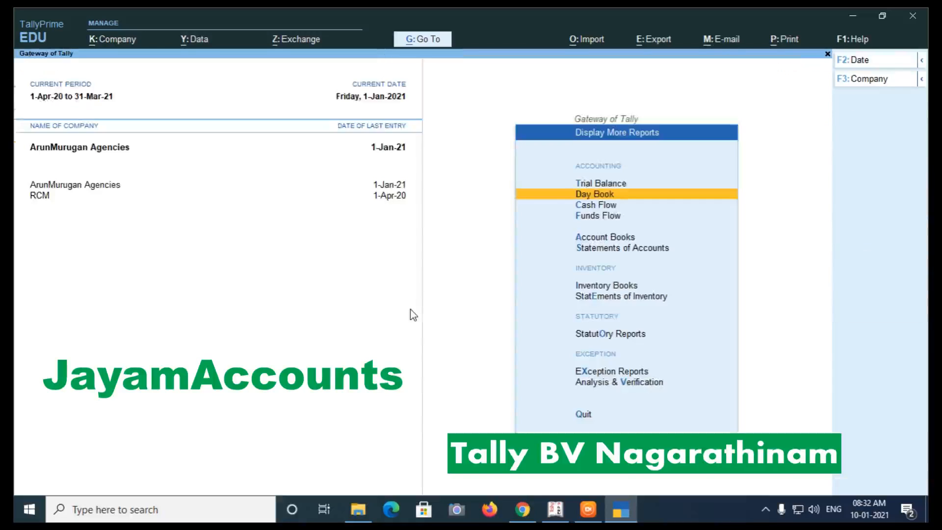
Open the New Supplier ledger from Account Books > Ledger.
key(Down)
key(Down)
key(Down)
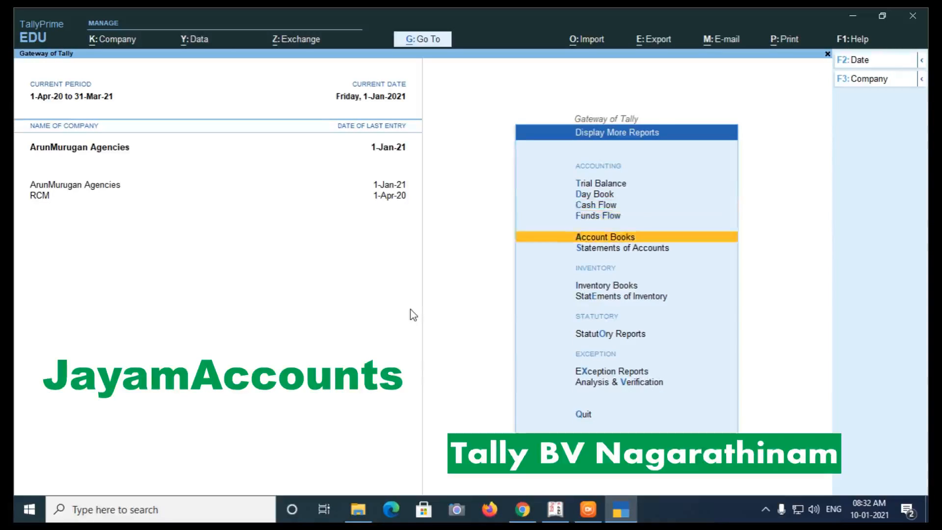
key(Return)
key(Down)
key(Return)
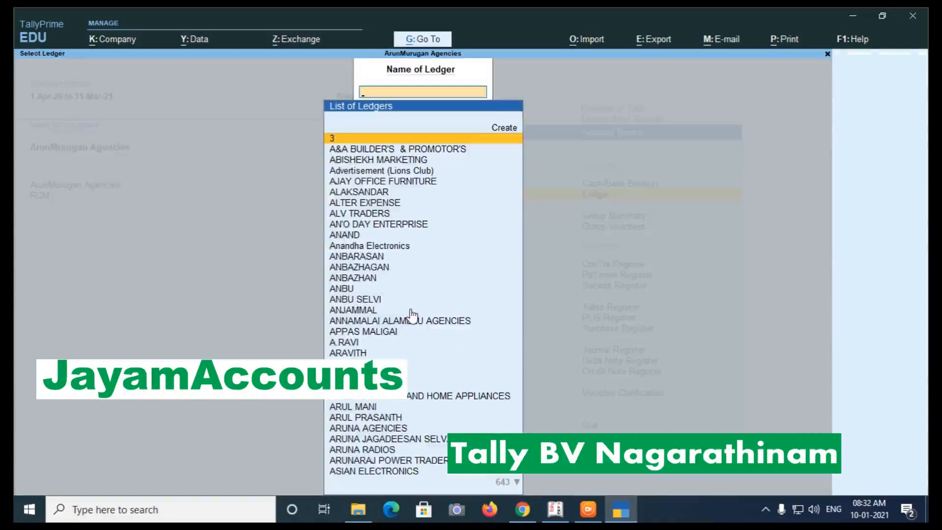
text(N)
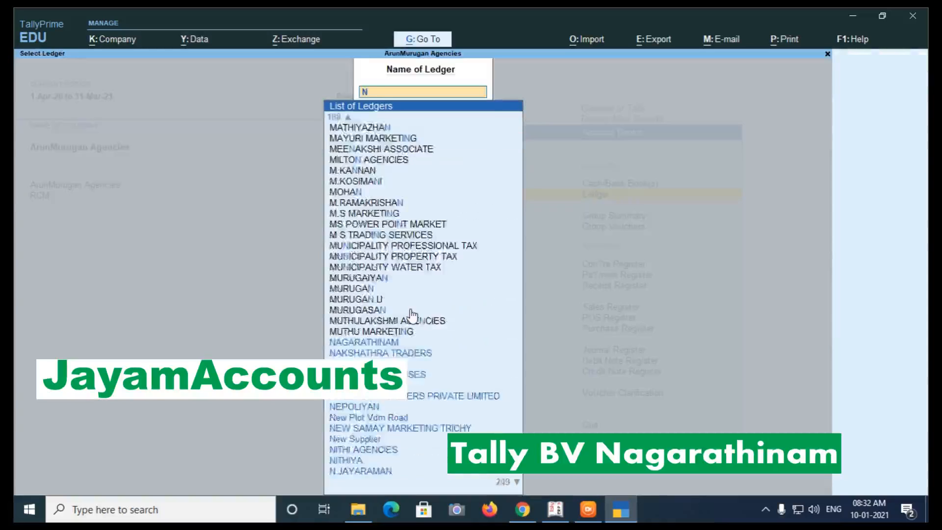
text(ew S)
key(Down)
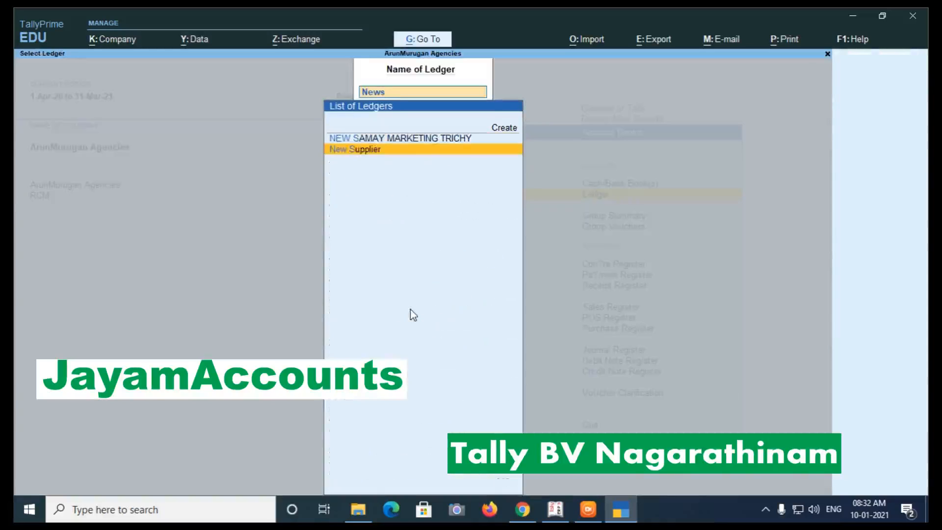
key(Return)
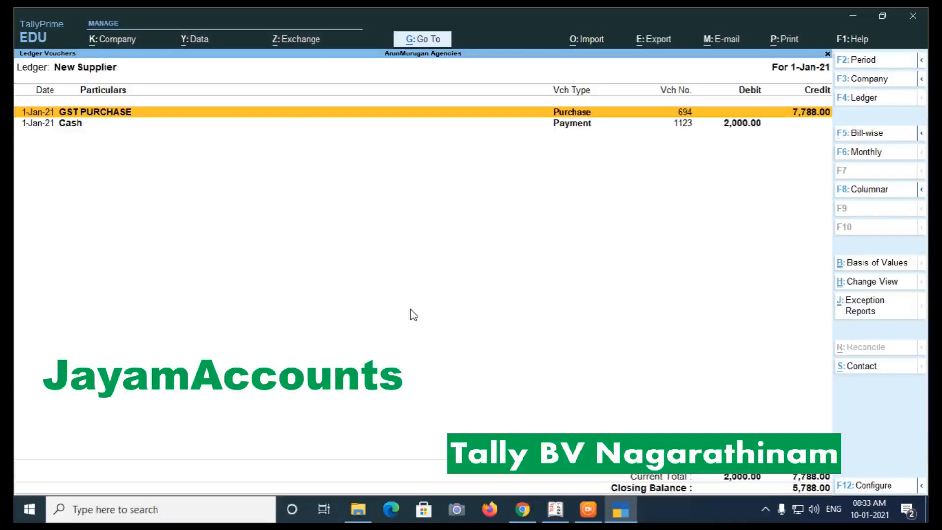
Toggle the detailed view and inspect the 2,000.00 Cash payment voucher 1123.
key(alt+F5)
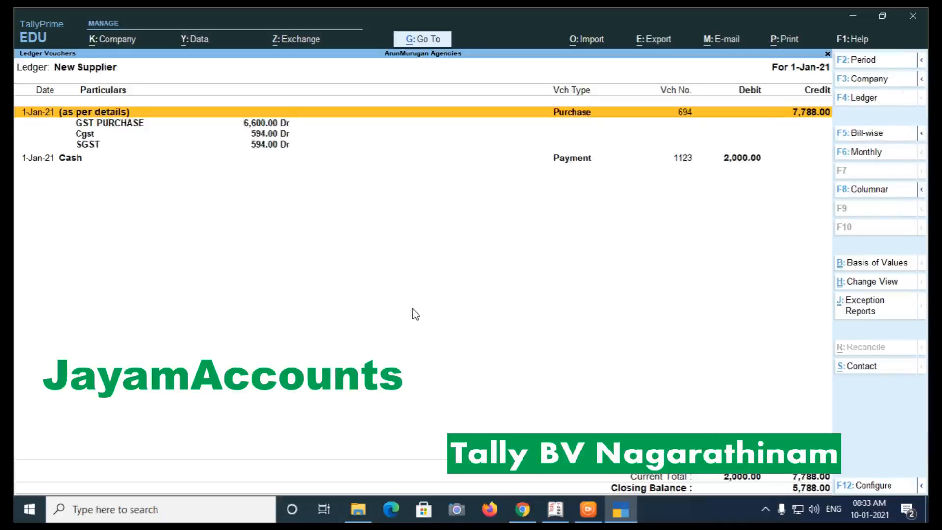
key(Down)
key(Down)
key(Down)
key(Down)
key(alt+F5)
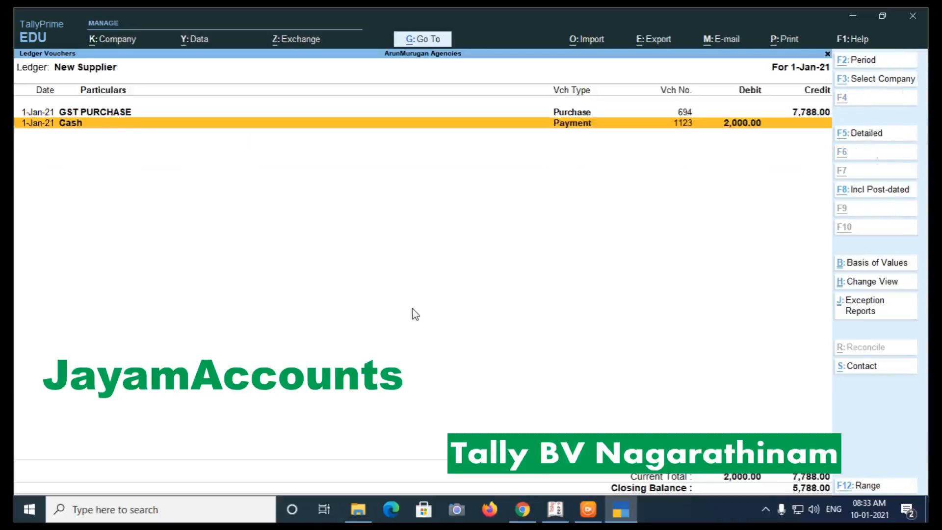
key(Return)
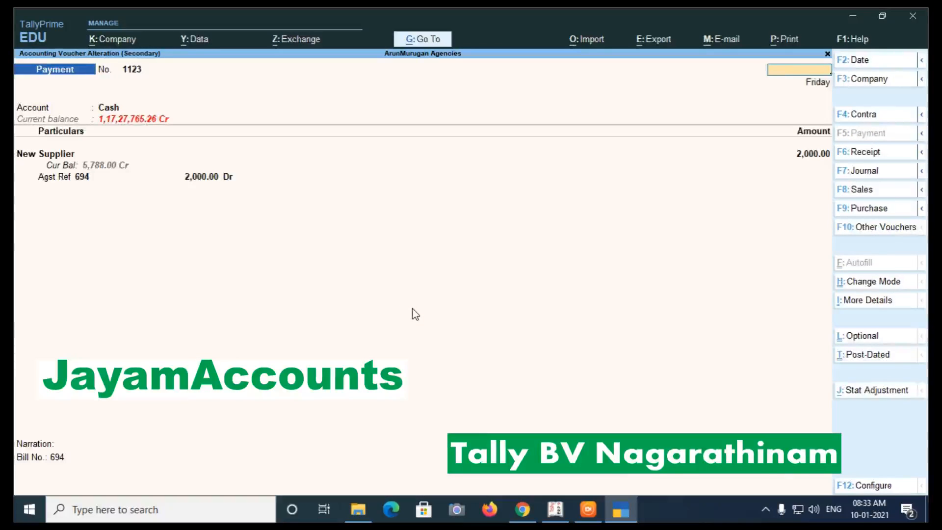
key(Escape)
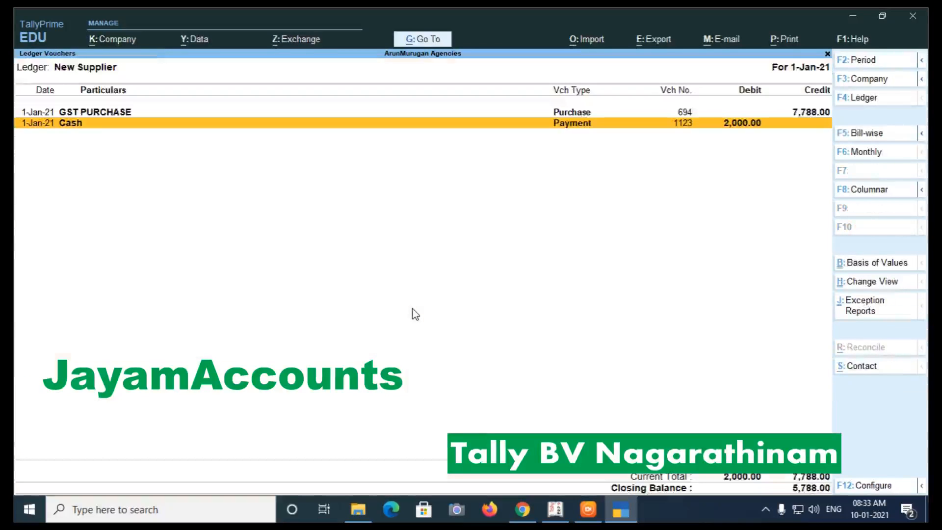